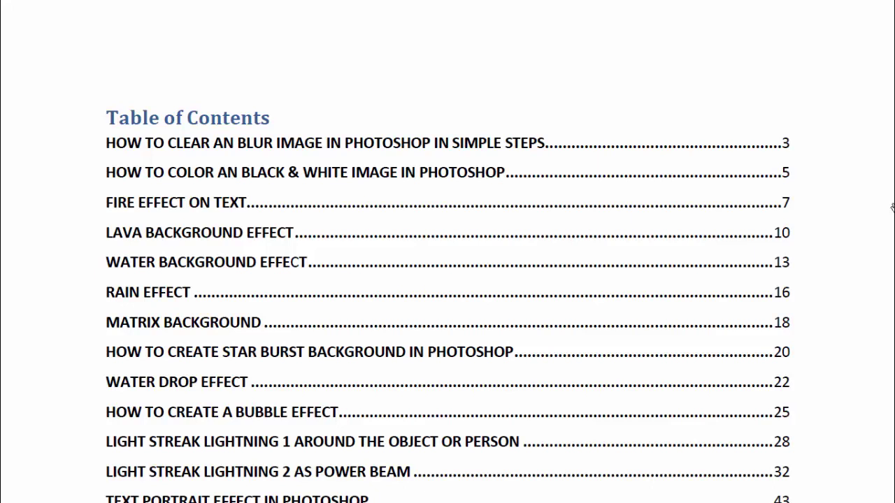
Scroll through the tutorial PDF's table of contents
{"action": "scroll", "coordinate": [886, 210], "scroll_direction": "down", "scroll_amount": 2}
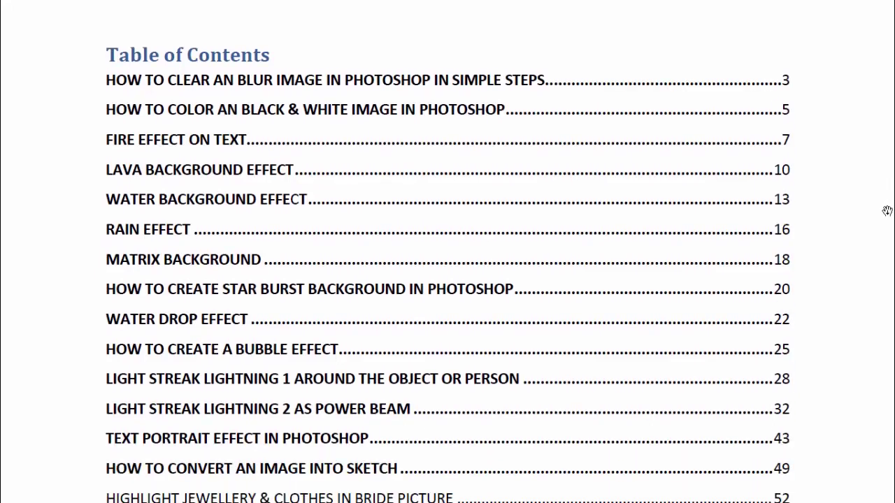
{"action": "scroll", "coordinate": [881, 213], "scroll_direction": "down", "scroll_amount": 1}
{"action": "scroll", "coordinate": [877, 217], "scroll_direction": "down", "scroll_amount": 1}
{"action": "scroll", "coordinate": [874, 220], "scroll_direction": "down", "scroll_amount": 1}
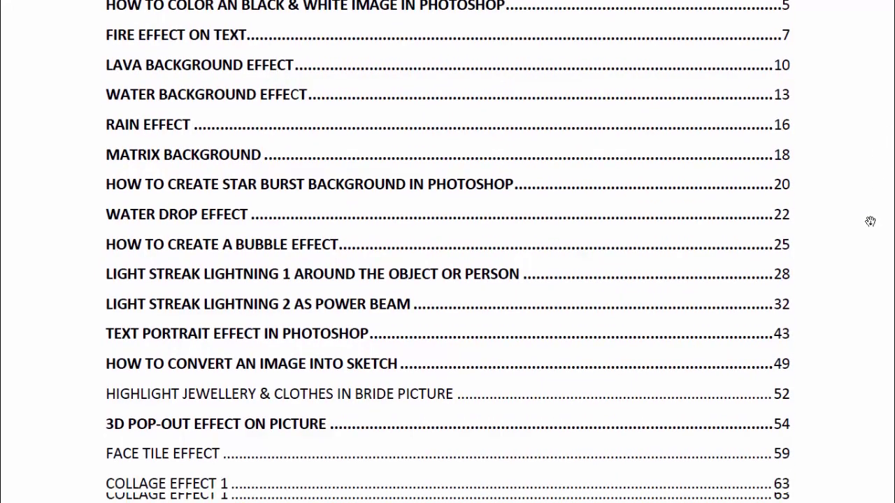
{"action": "scroll", "coordinate": [870, 221], "scroll_direction": "down", "scroll_amount": 1}
{"action": "scroll", "coordinate": [868, 222], "scroll_direction": "down", "scroll_amount": 1}
{"action": "scroll", "coordinate": [866, 222], "scroll_direction": "down", "scroll_amount": 1}
{"action": "scroll", "coordinate": [866, 225], "scroll_direction": "down", "scroll_amount": 1}
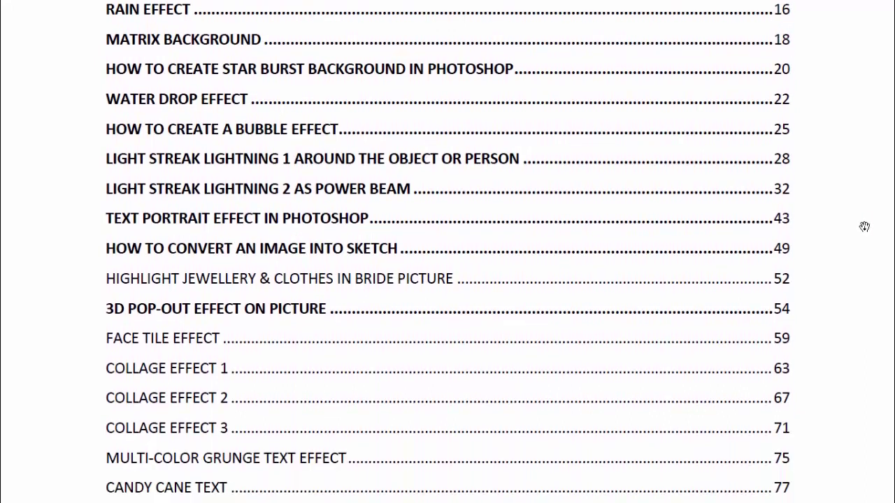
{"action": "scroll", "coordinate": [863, 227], "scroll_direction": "down", "scroll_amount": 1}
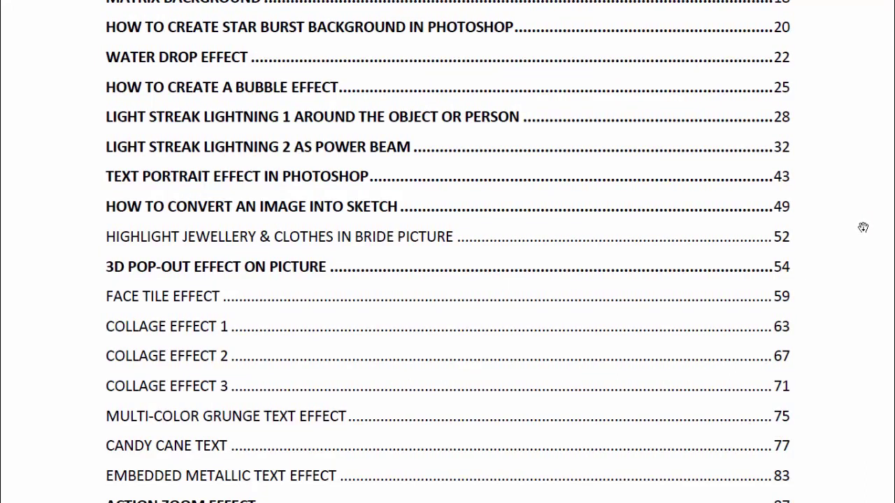
{"action": "scroll", "coordinate": [862, 228], "scroll_direction": "up", "scroll_amount": 2}
{"action": "scroll", "coordinate": [862, 227], "scroll_direction": "up", "scroll_amount": 2}
{"action": "scroll", "coordinate": [862, 227], "scroll_direction": "up", "scroll_amount": 2}
{"action": "scroll", "coordinate": [863, 227], "scroll_direction": "up", "scroll_amount": 1}
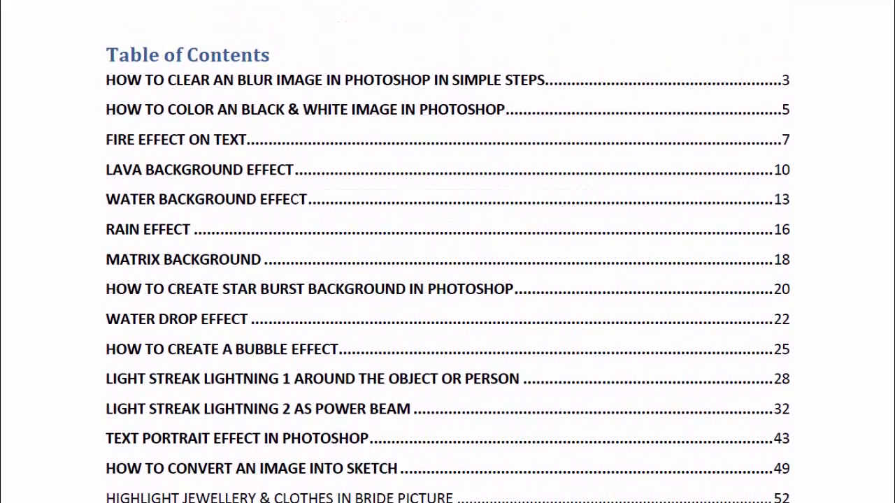
{"action": "scroll", "coordinate": [447, 279], "scroll_direction": "up", "scroll_amount": 1}
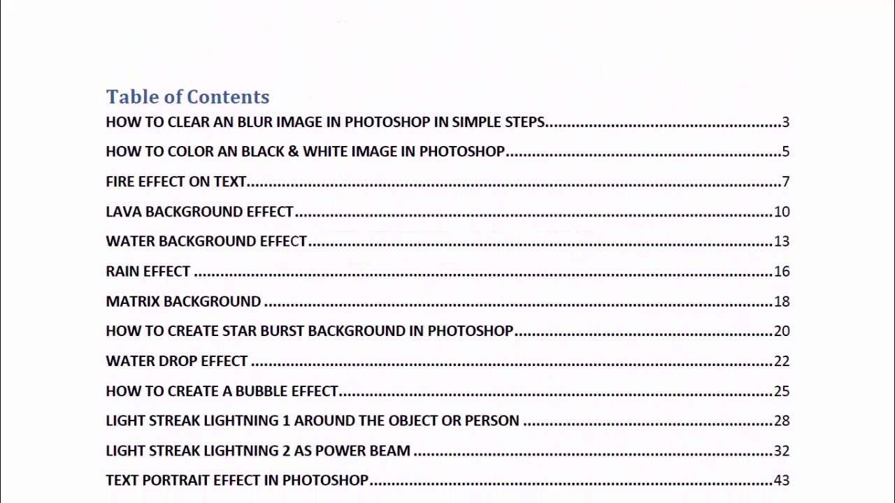
Jump to the blur-image section, read its steps, then return to the contents
{"action": "left_click", "coordinate": [234, 129]}
{"action": "scroll", "coordinate": [322, 150], "scroll_direction": "down", "scroll_amount": 2}
{"action": "scroll", "coordinate": [329, 156], "scroll_direction": "down", "scroll_amount": 2}
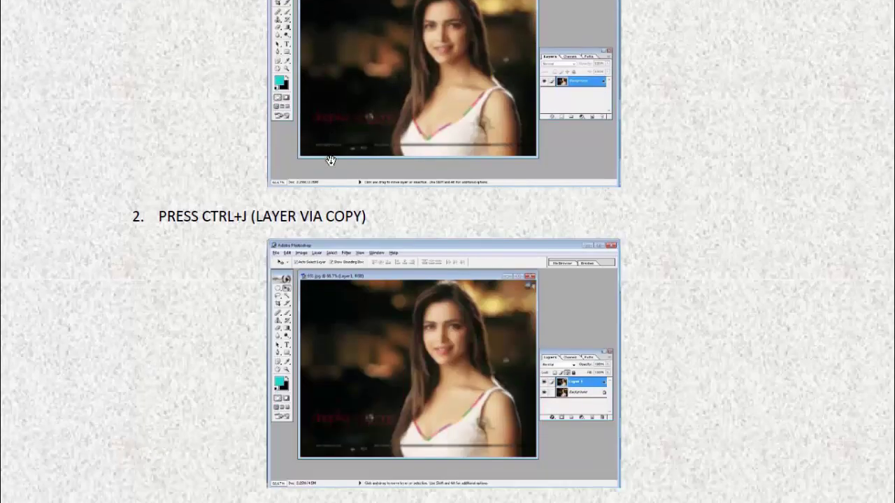
{"action": "scroll", "coordinate": [331, 160], "scroll_direction": "down", "scroll_amount": 2}
{"action": "scroll", "coordinate": [591, 240], "scroll_direction": "down", "scroll_amount": 1}
{"action": "scroll", "coordinate": [594, 244], "scroll_direction": "down", "scroll_amount": 2}
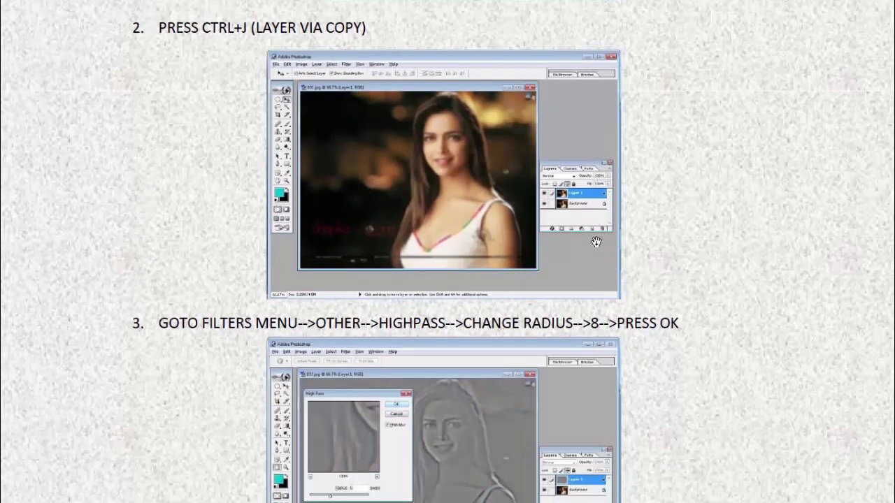
{"action": "scroll", "coordinate": [596, 242], "scroll_direction": "down", "scroll_amount": 2}
{"action": "scroll", "coordinate": [594, 244], "scroll_direction": "down", "scroll_amount": 2}
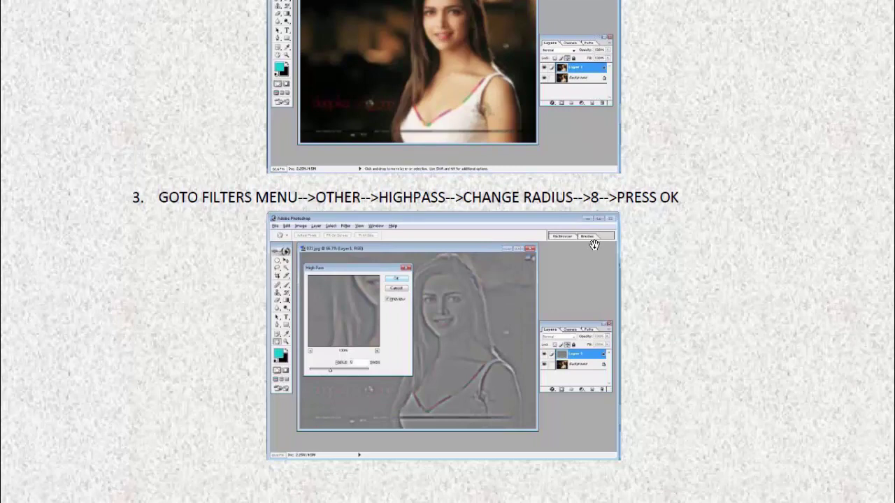
{"action": "scroll", "coordinate": [729, 243], "scroll_direction": "up", "scroll_amount": 1}
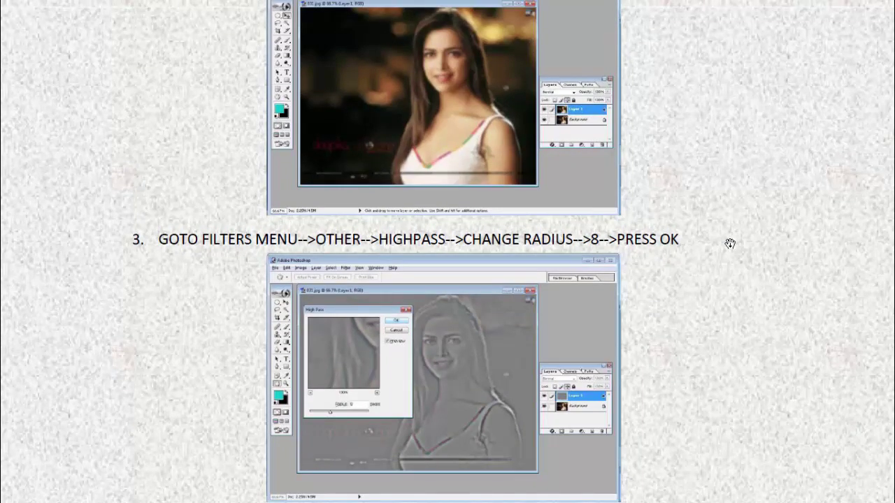
{"action": "scroll", "coordinate": [729, 243], "scroll_direction": "up", "scroll_amount": 1}
{"action": "scroll", "coordinate": [729, 242], "scroll_direction": "up", "scroll_amount": 10}
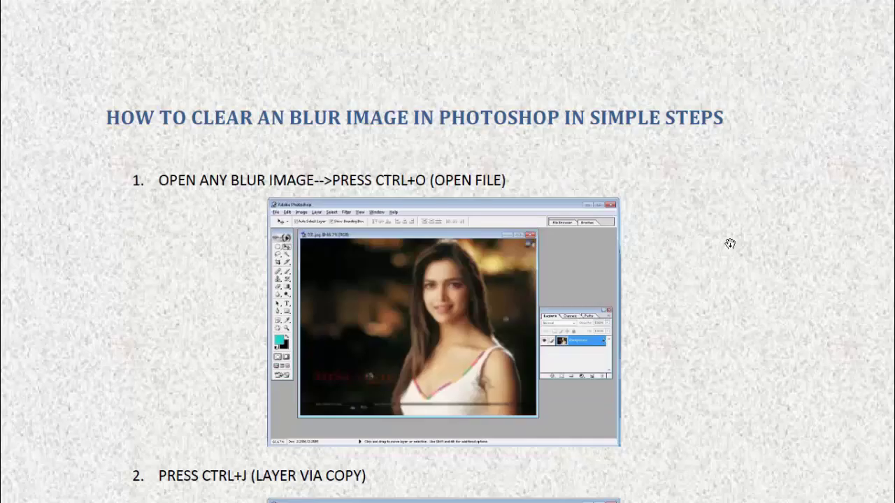
{"action": "scroll", "coordinate": [729, 243], "scroll_direction": "up", "scroll_amount": 8}
{"action": "scroll", "coordinate": [729, 243], "scroll_direction": "up", "scroll_amount": 2}
{"action": "scroll", "coordinate": [729, 243], "scroll_direction": "up", "scroll_amount": 2}
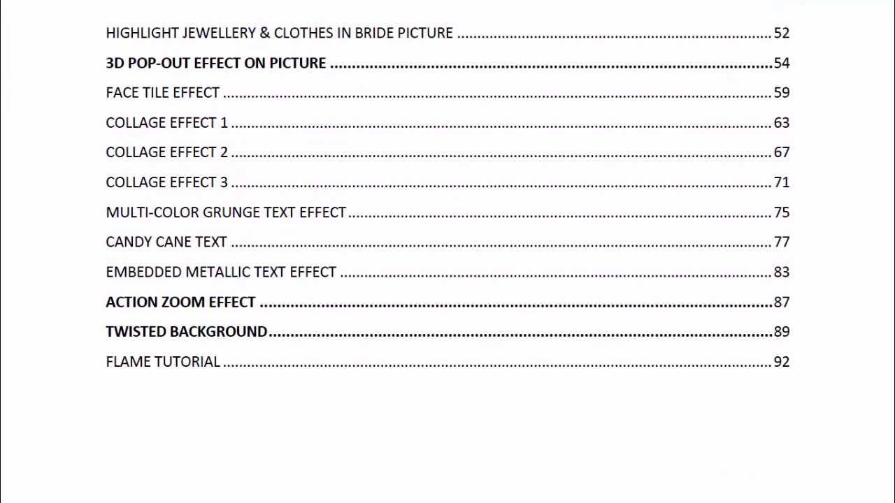
{"action": "scroll", "coordinate": [729, 243], "scroll_direction": "up", "scroll_amount": 3}
{"action": "scroll", "coordinate": [728, 243], "scroll_direction": "up", "scroll_amount": 3}
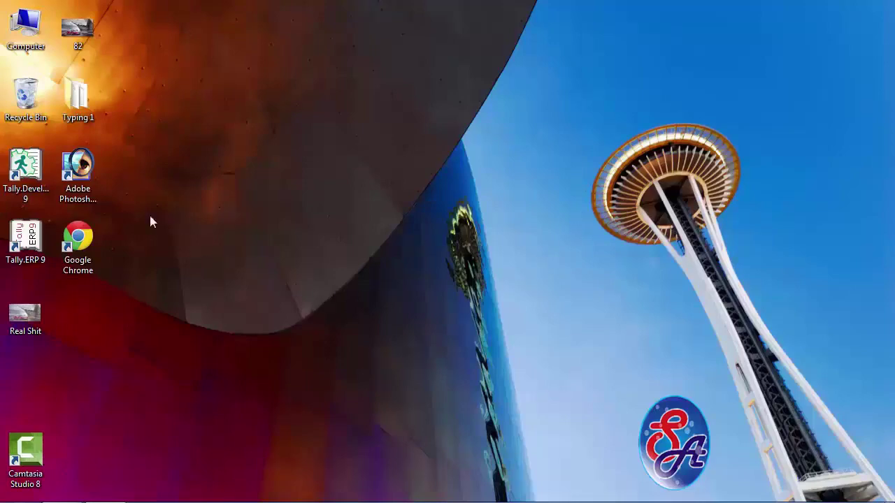
Launch Adobe Photoshop 7.0 from its desktop shortcut
{"action": "double_click", "coordinate": [88, 186]}
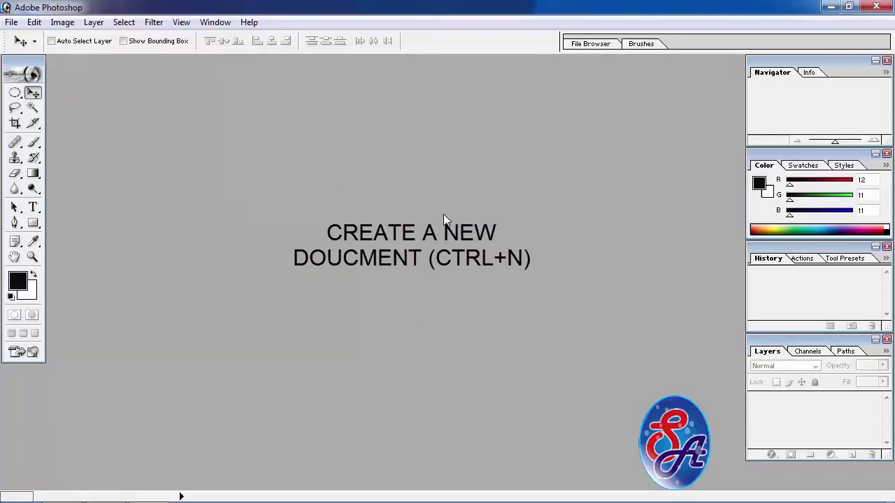
Create a white 800 x 600 px, 72 ppi document and maximize its window
{"action": "key", "text": "ctrl+n"}
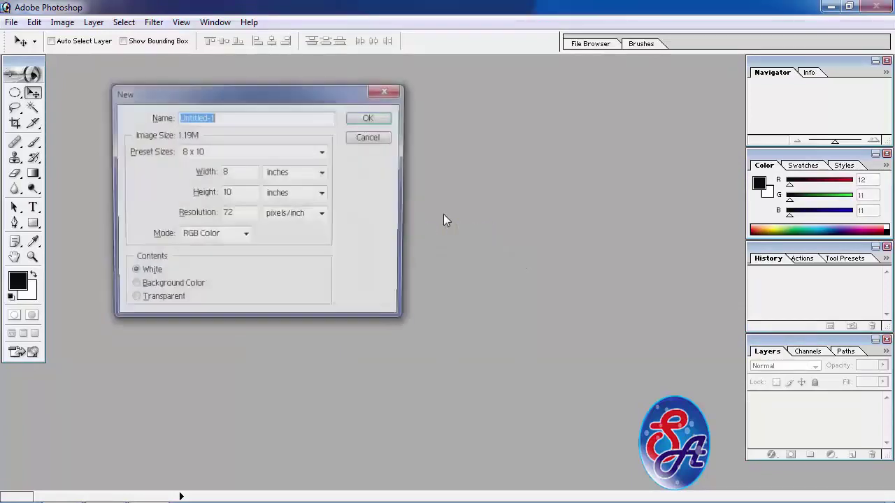
{"action": "left_click", "coordinate": [324, 153]}
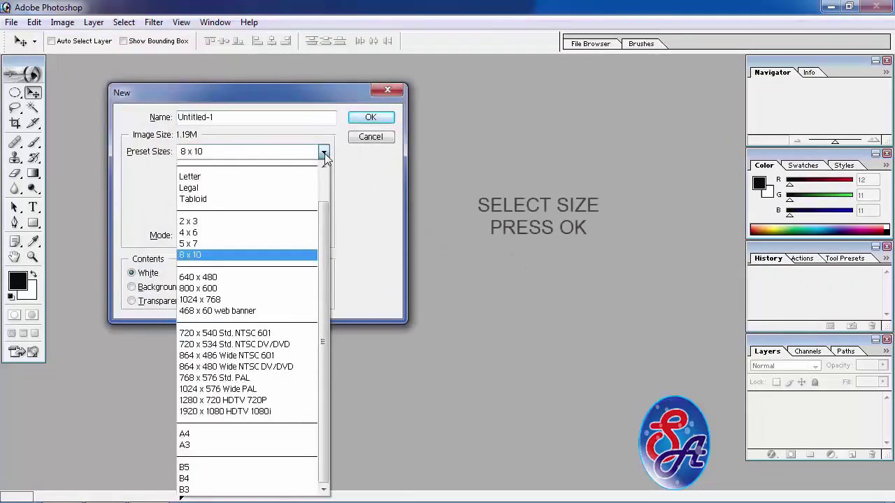
{"action": "left_click", "coordinate": [293, 289]}
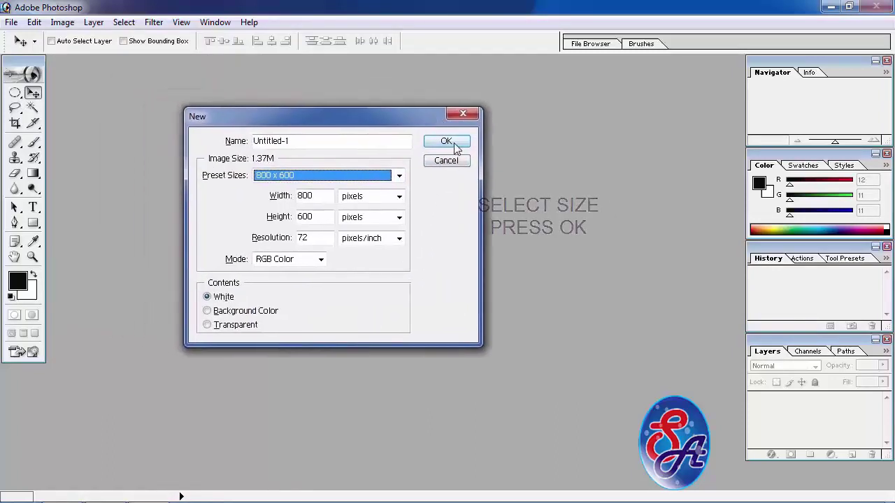
{"action": "left_click_drag", "start_coordinate": [355, 98], "coordinate": [515, 158]}
{"action": "left_click", "coordinate": [535, 173]}
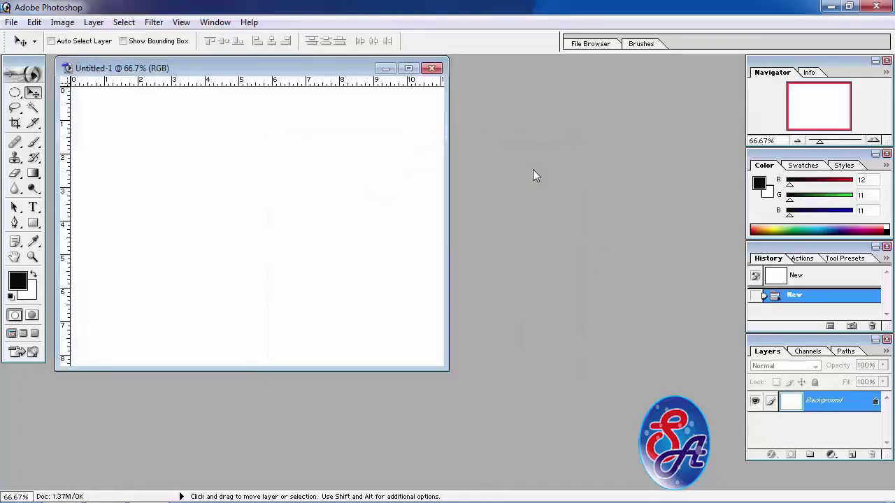
{"action": "mouse_move", "coordinate": [337, 75]}
{"action": "left_mouse_down"}
{"action": "mouse_move", "coordinate": [458, 146]}
{"action": "mouse_move", "coordinate": [485, 149]}
{"action": "left_mouse_up"}
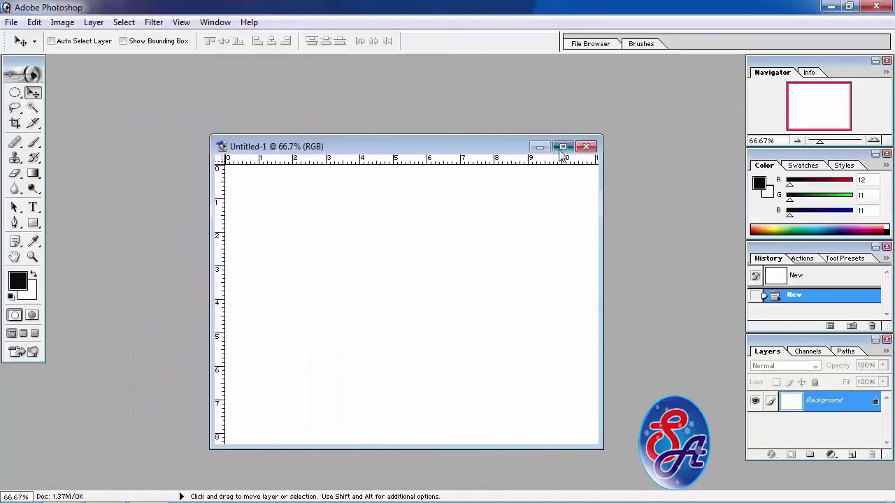
{"action": "left_click", "coordinate": [558, 147]}
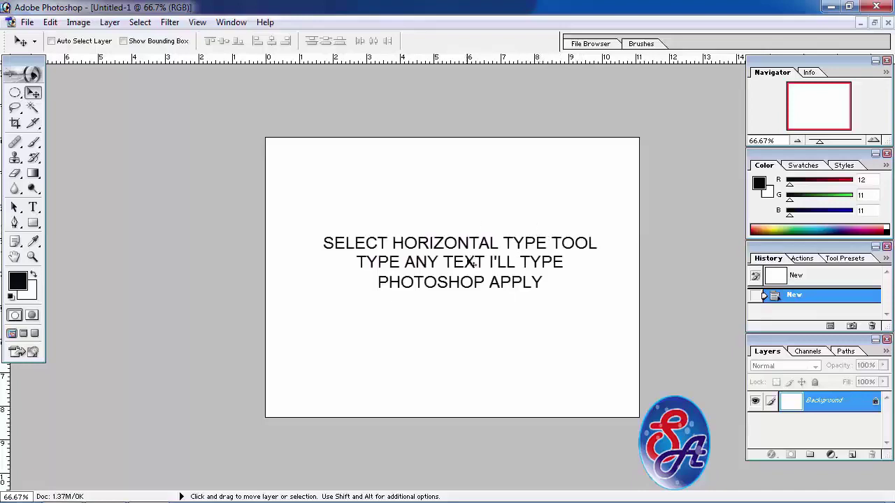
Type the word PHOTOSHOP on the canvas with the horizontal Type tool
{"action": "left_click_drag", "start_coordinate": [33, 207], "coordinate": [118, 212]}
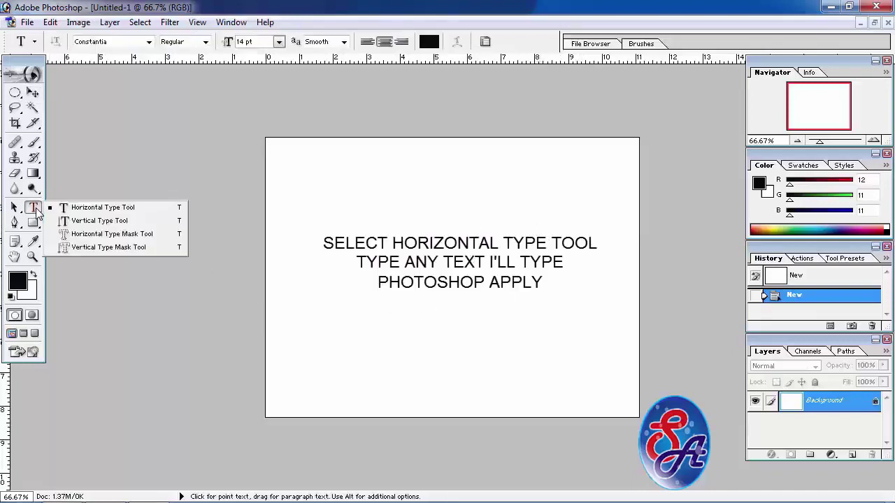
{"action": "left_click", "coordinate": [132, 210]}
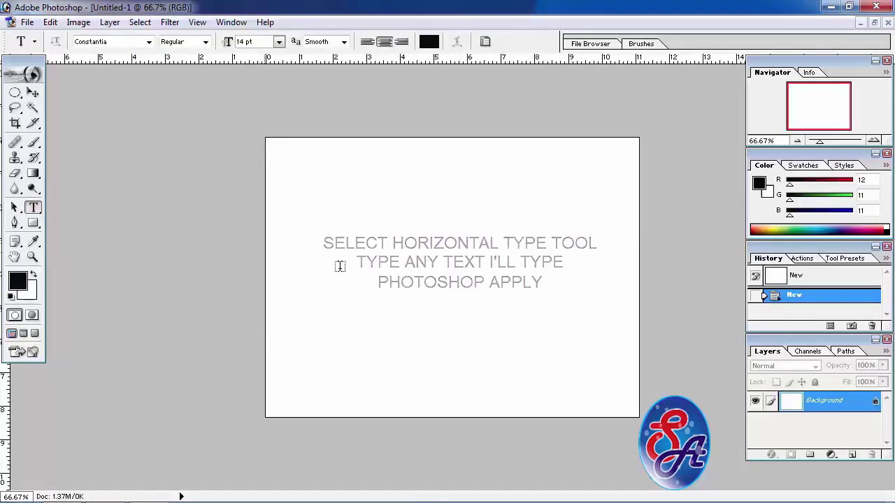
{"action": "left_click", "coordinate": [407, 266]}
{"action": "type", "text": "PHOTOS"}
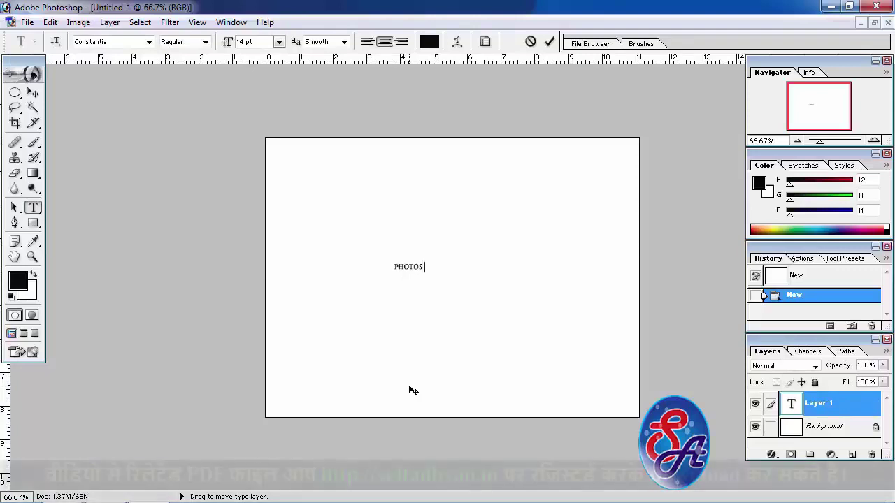
{"action": "type", "text": "HOP"}
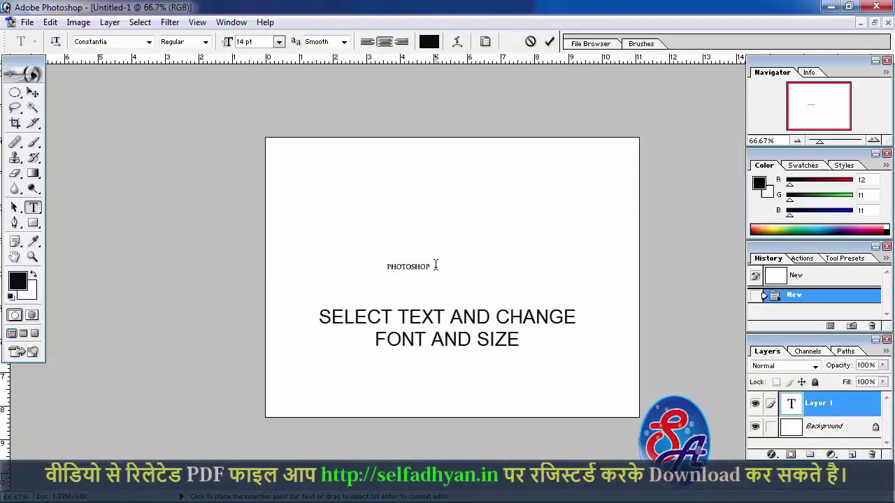
Set the PHOTOSHOP text to Impact 48 pt and commit it
{"action": "left_click_drag", "start_coordinate": [434, 266], "coordinate": [366, 266]}
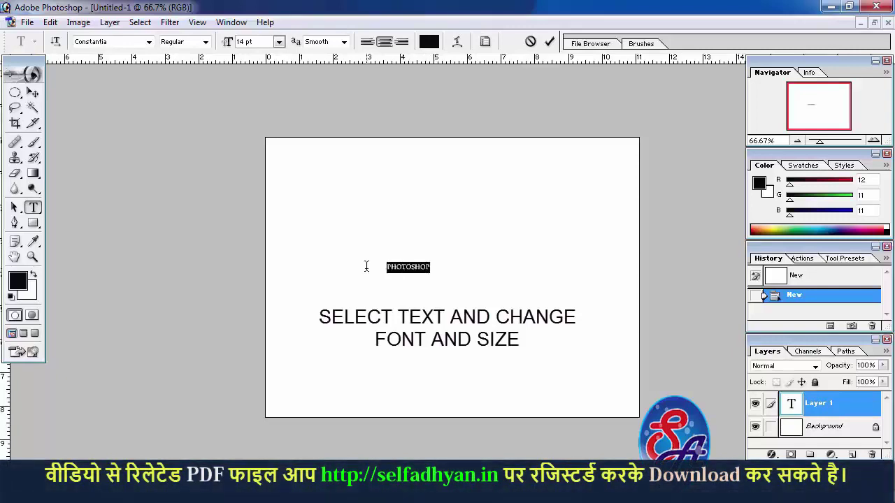
{"action": "left_click", "coordinate": [140, 43]}
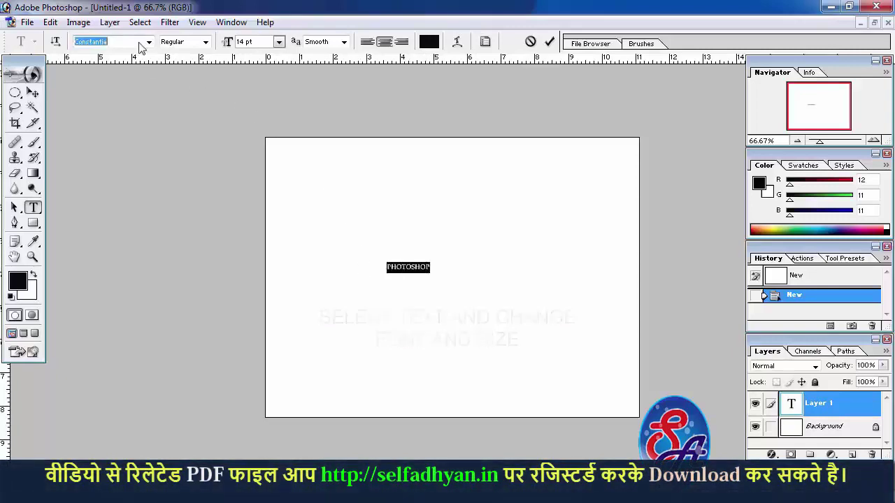
{"action": "type", "text": "Impact"}
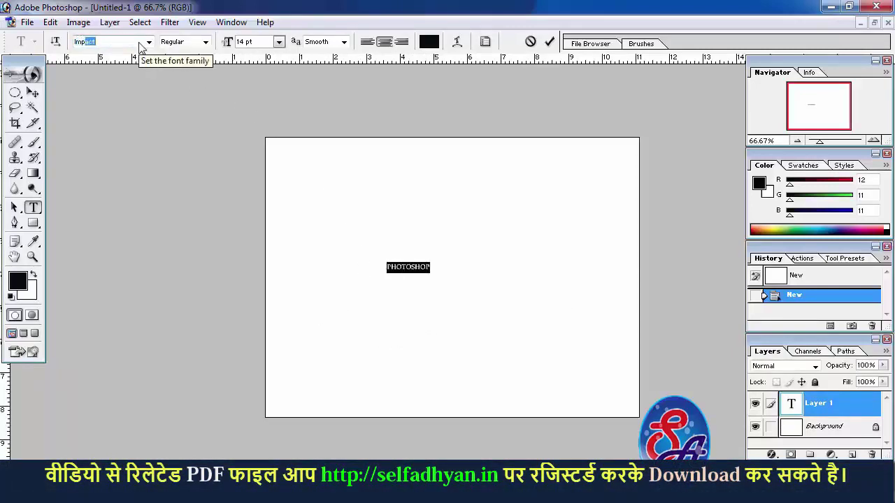
{"action": "key", "text": "Return"}
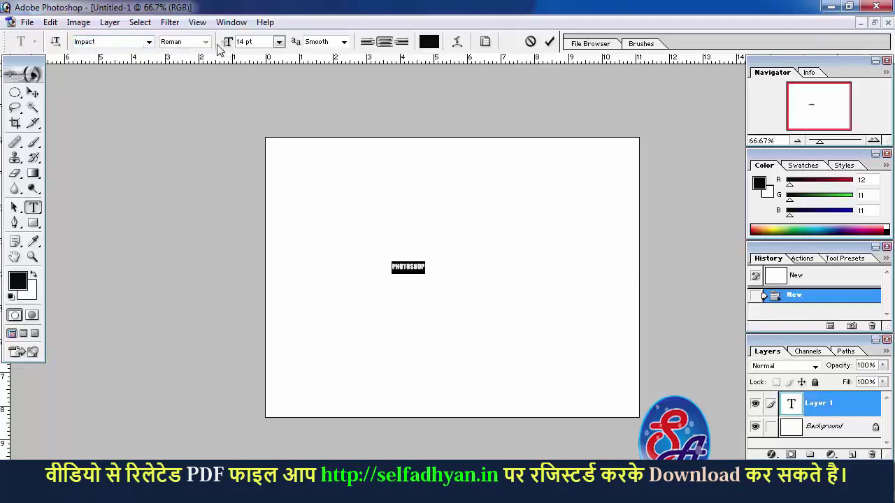
{"action": "left_click", "coordinate": [277, 44]}
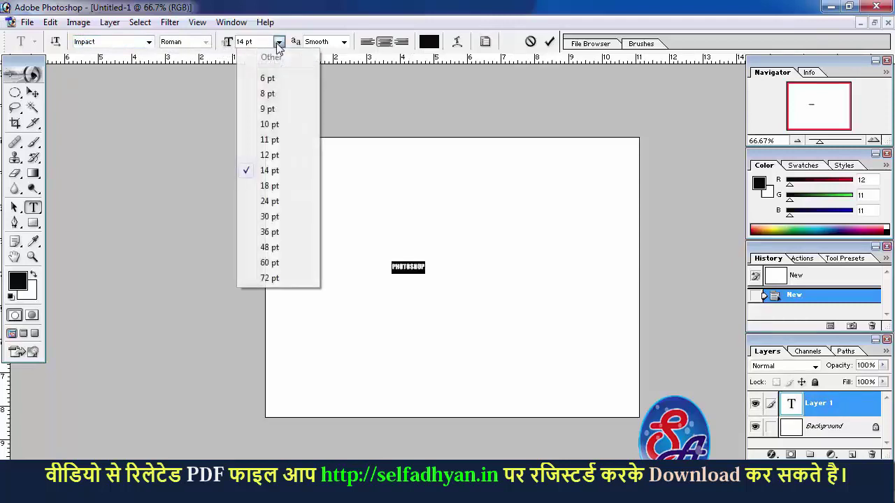
{"action": "left_click", "coordinate": [270, 248]}
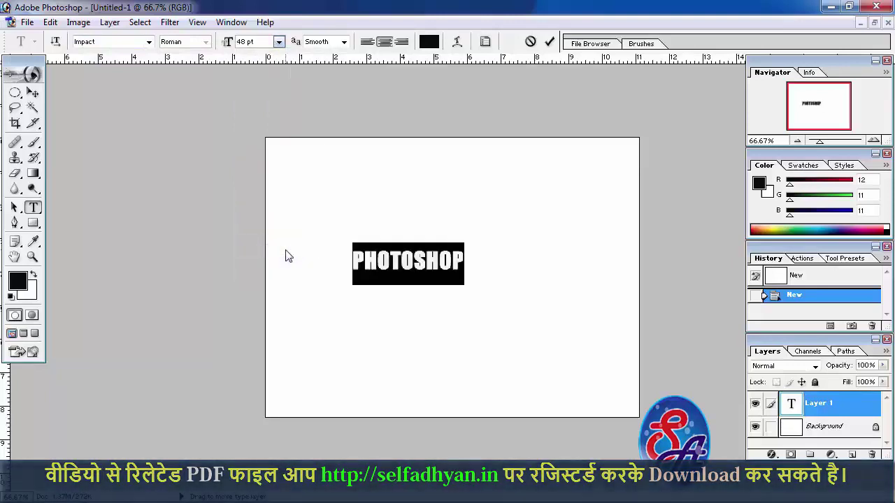
{"action": "left_click", "coordinate": [34, 93]}
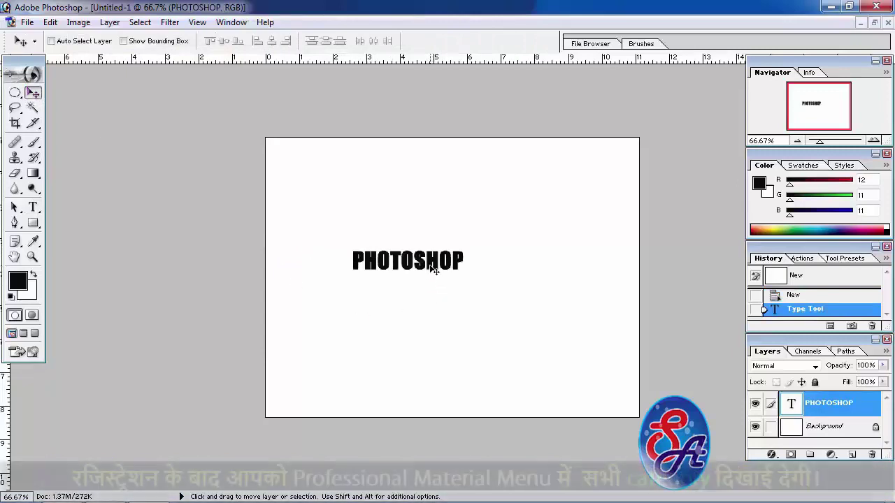
Nudge PHOTOSHOP right and define it as brush 'Sampled Brush #1'
{"action": "left_click_drag", "start_coordinate": [432, 264], "coordinate": [473, 271]}
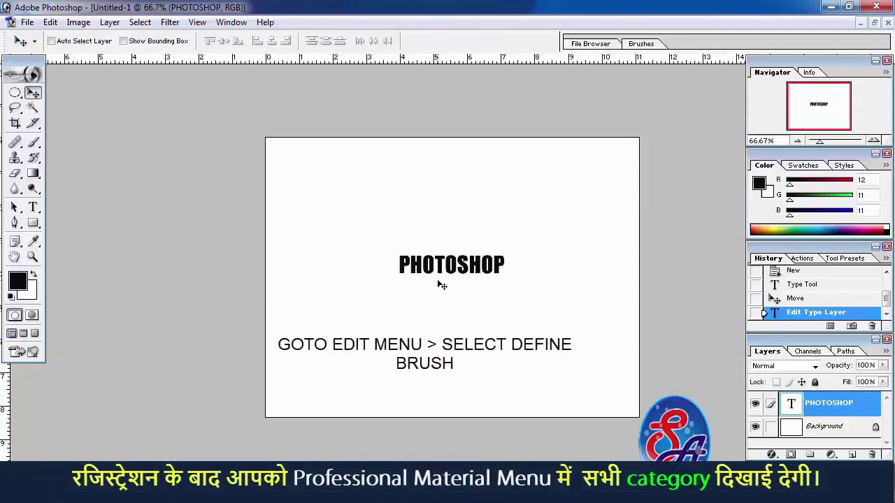
{"action": "left_click", "coordinate": [52, 22]}
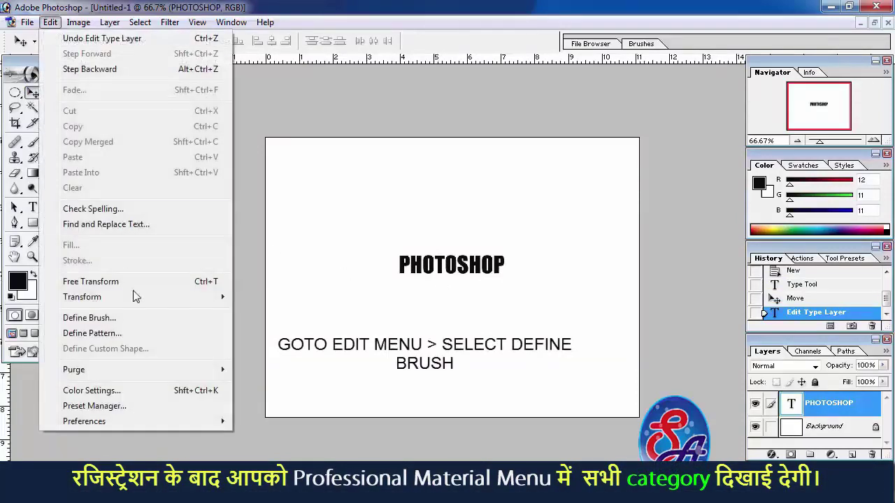
{"action": "left_click", "coordinate": [144, 323]}
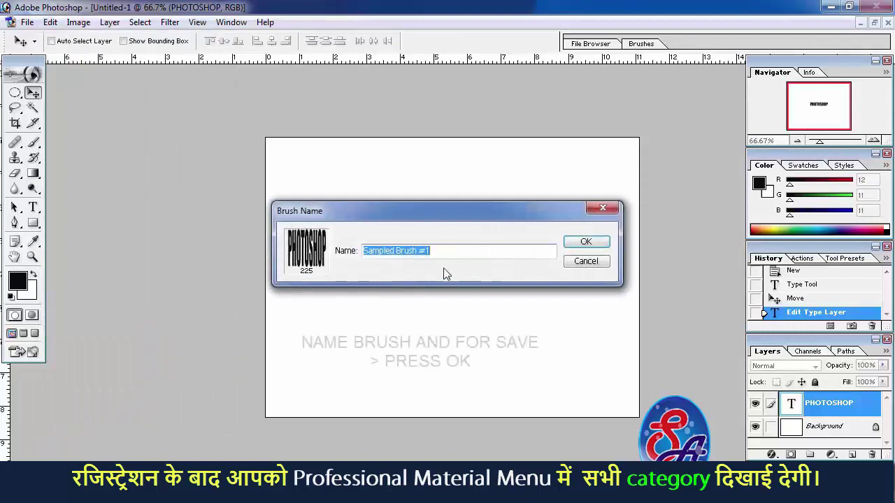
{"action": "left_click", "coordinate": [581, 245]}
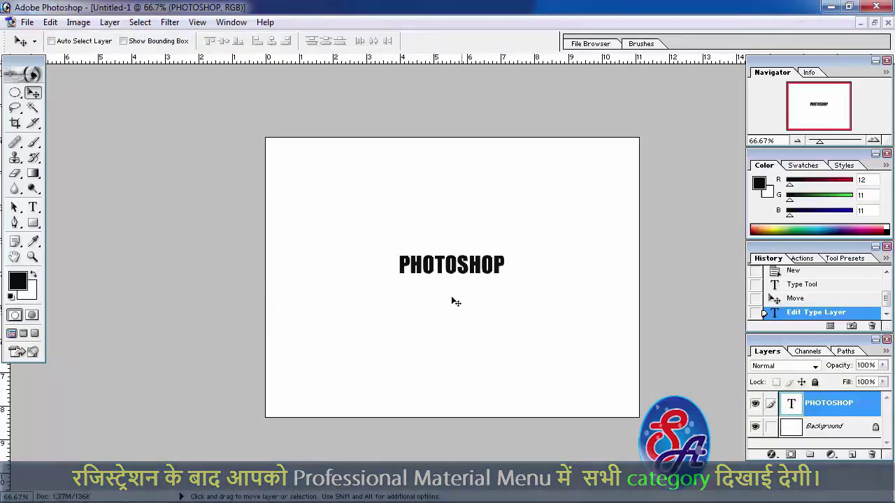
{"action": "left_click", "coordinate": [33, 207]}
Replace the PHOTOSHOP text with ADDICTED and commit the type layer
{"action": "left_click", "coordinate": [468, 266]}
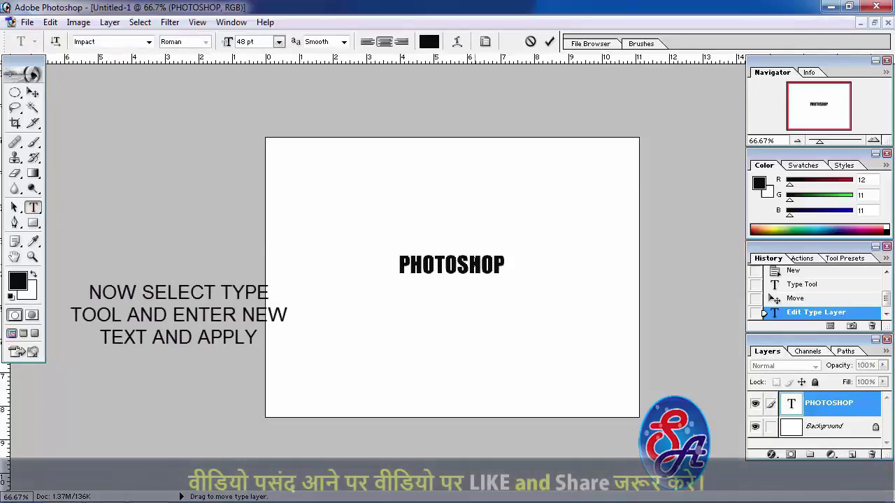
{"action": "double_click", "coordinate": [474, 262]}
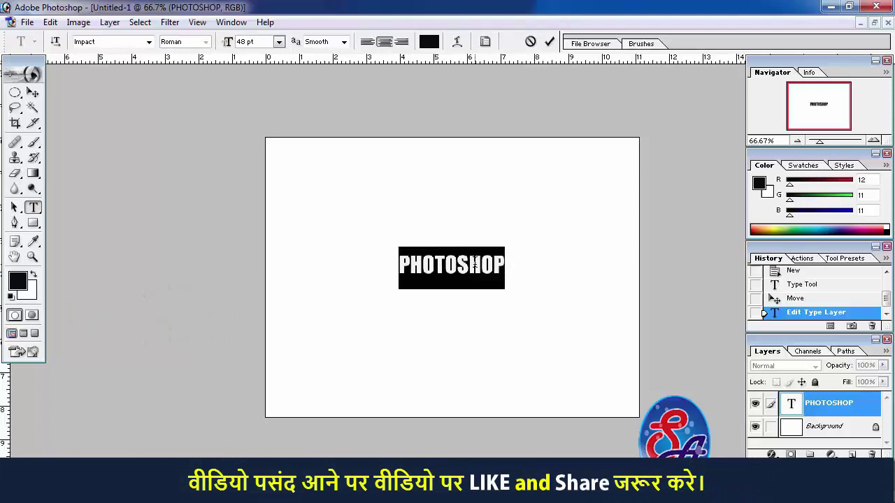
{"action": "type", "text": "A"}
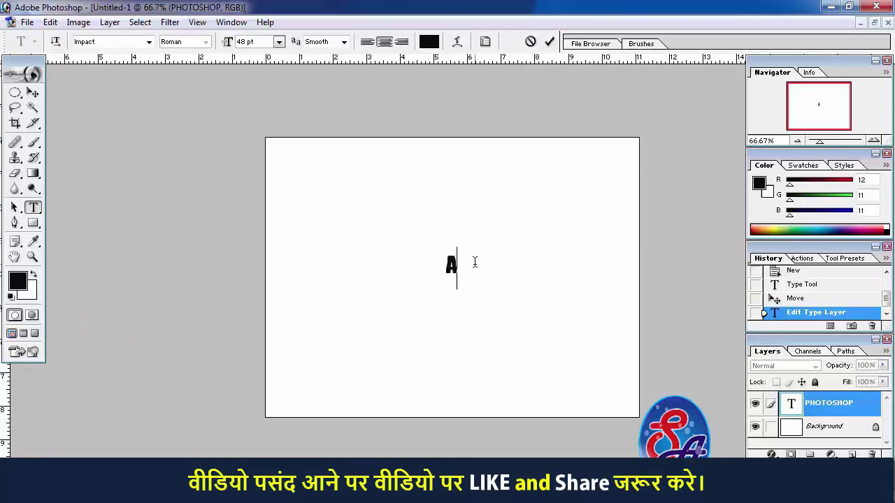
{"action": "type", "text": "DDICTE"}
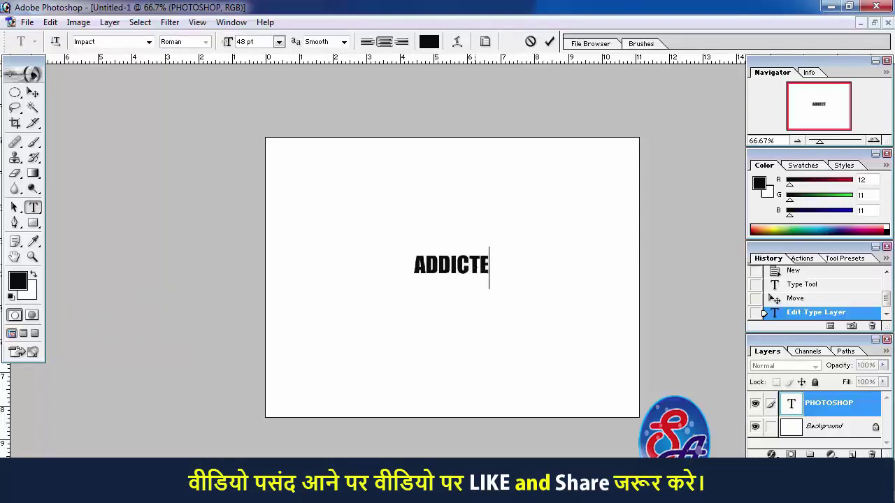
{"action": "type", "text": "D"}
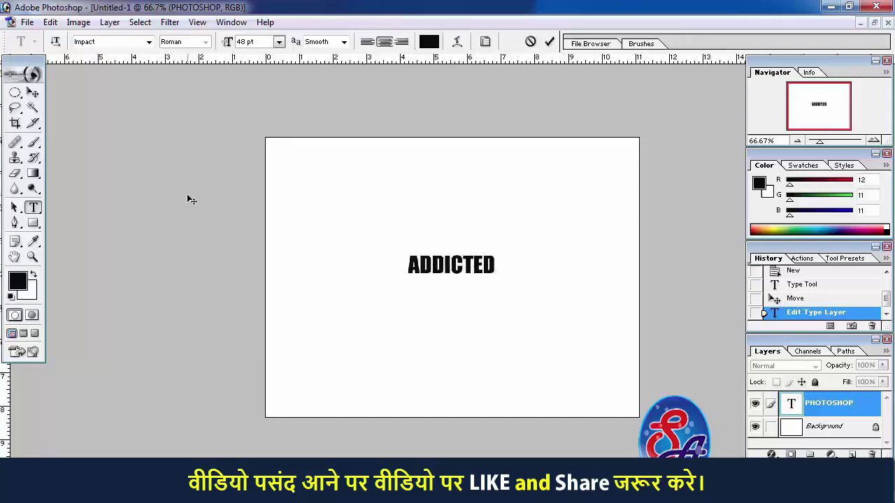
{"action": "left_click", "coordinate": [33, 93]}
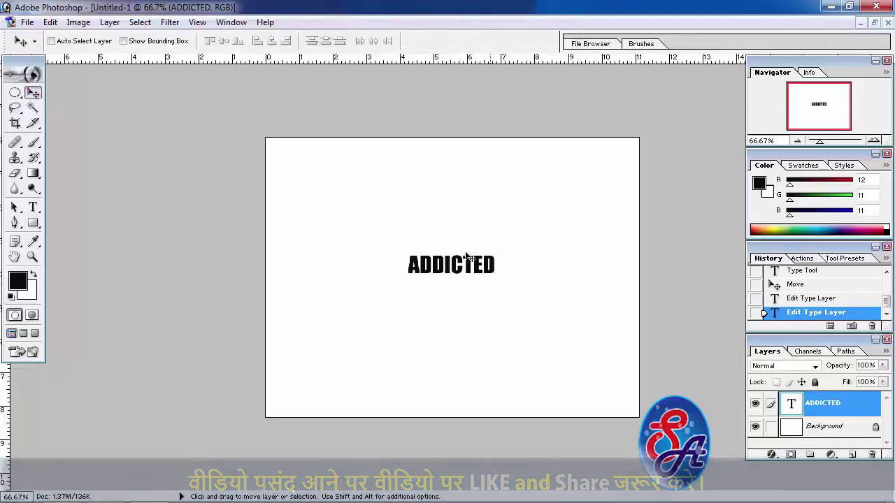
Define the ADDICTED text as a 186 px brush named 'Sampled Brush #2'
{"action": "left_click", "coordinate": [50, 21]}
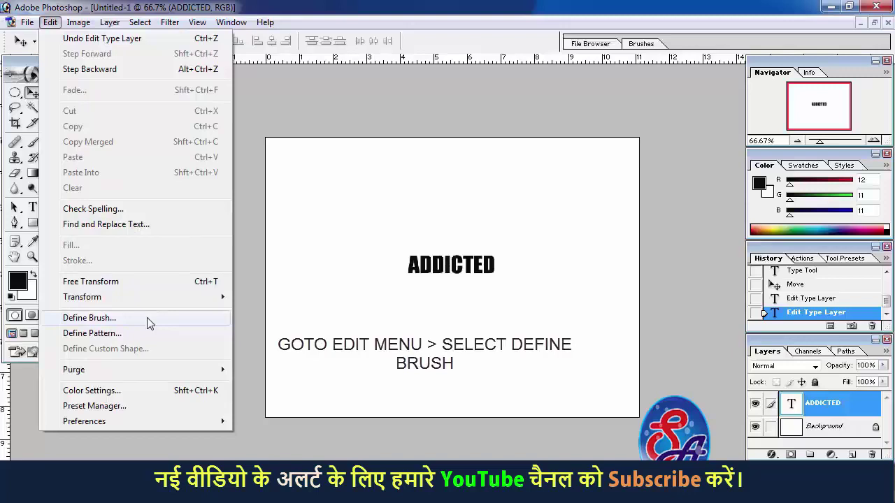
{"action": "left_click", "coordinate": [147, 319]}
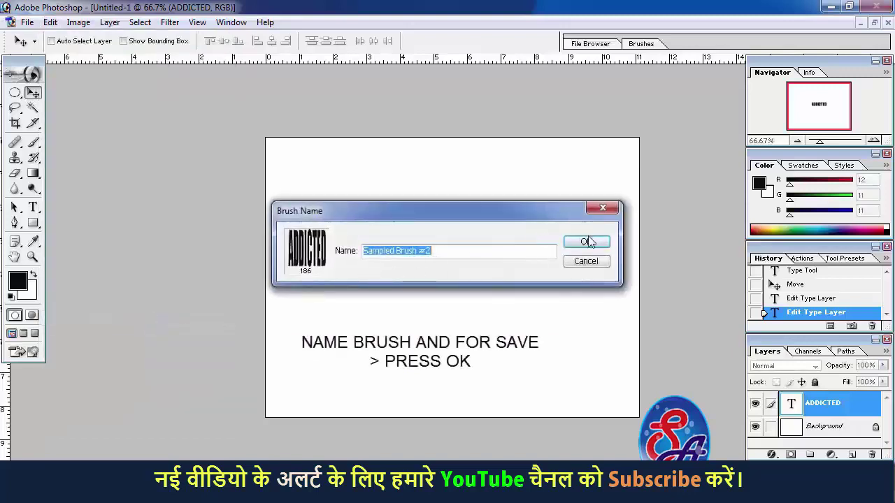
{"action": "left_click", "coordinate": [590, 242]}
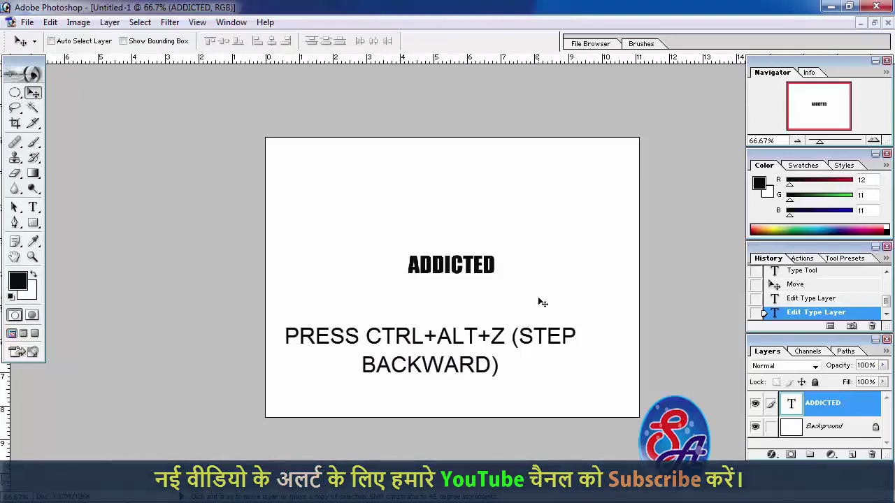
Revert to the blank document, fill it black, and add an empty Layer 1
{"action": "key", "text": "ctrl+alt+z"}
{"action": "key", "text": "ctrl+alt+z"}
{"action": "key", "text": "ctrl+alt+z"}
{"action": "key", "text": "ctrl+alt+z"}
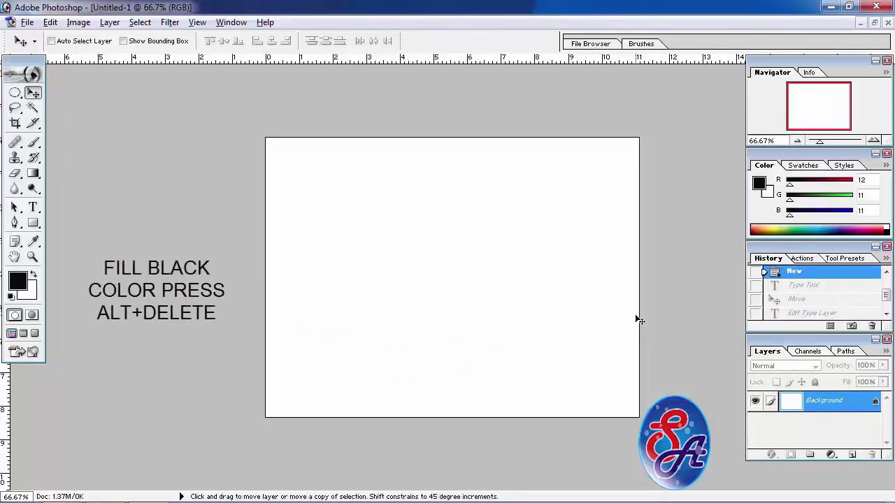
{"action": "key", "text": "alt+Delete"}
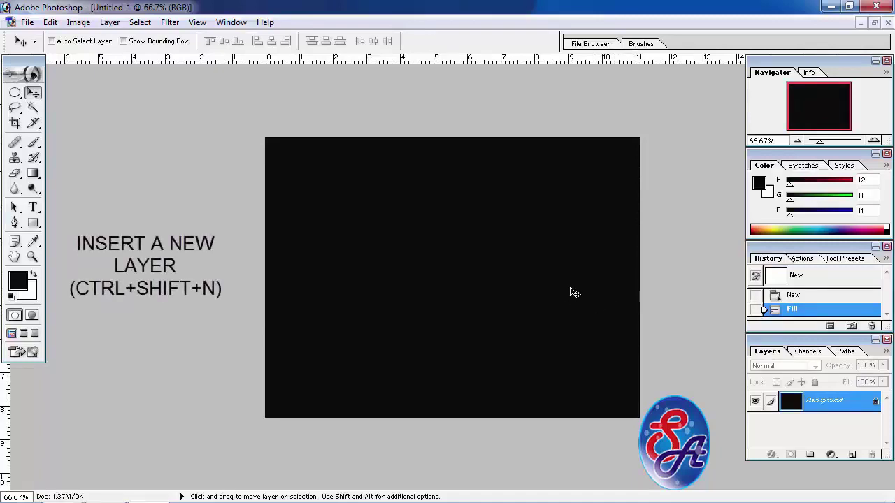
{"action": "key", "text": "ctrl+shift+n"}
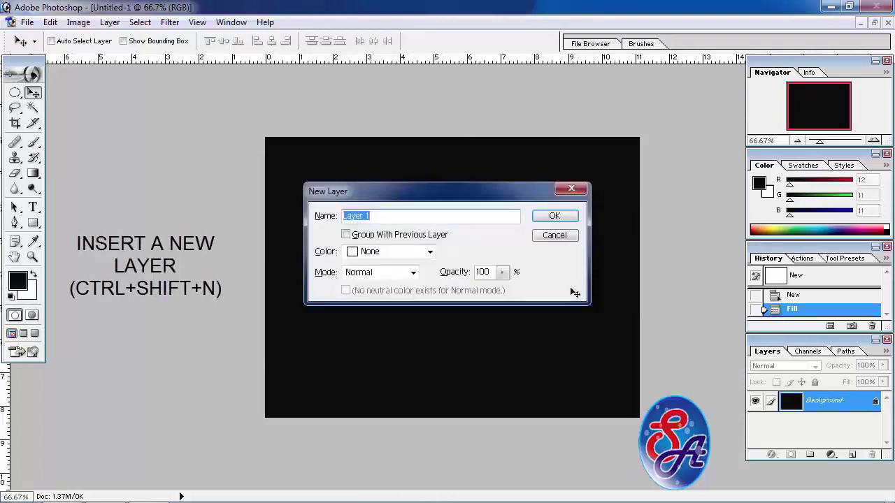
{"action": "key", "text": "Return"}
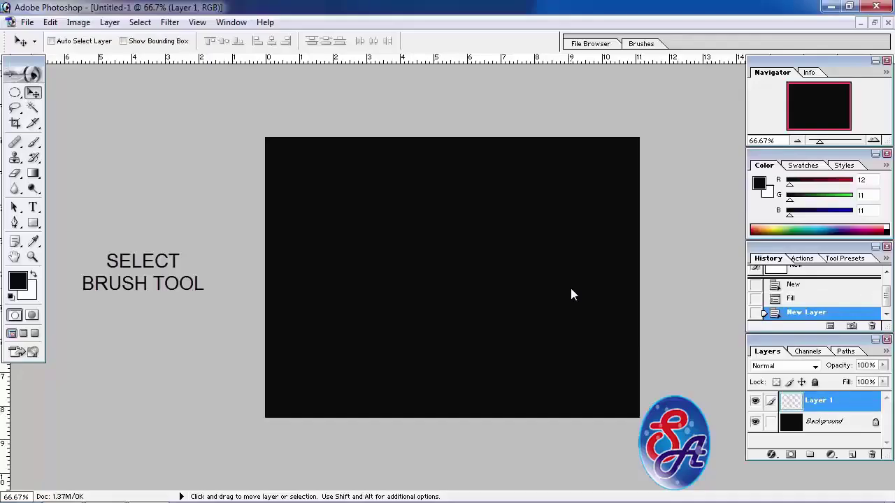
Pick the 225 px PHOTOSHOP brush with the Brush tool and show the Brushes palette
{"action": "left_click", "coordinate": [33, 142]}
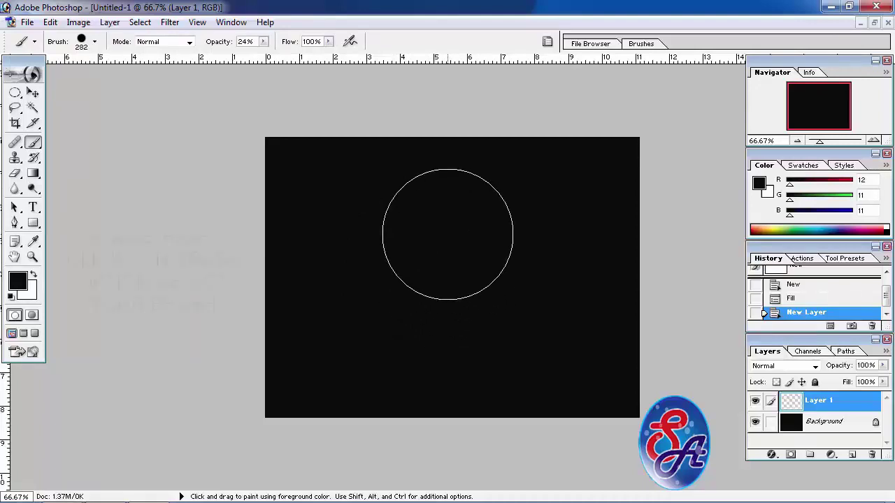
{"action": "right_click", "coordinate": [447, 234]}
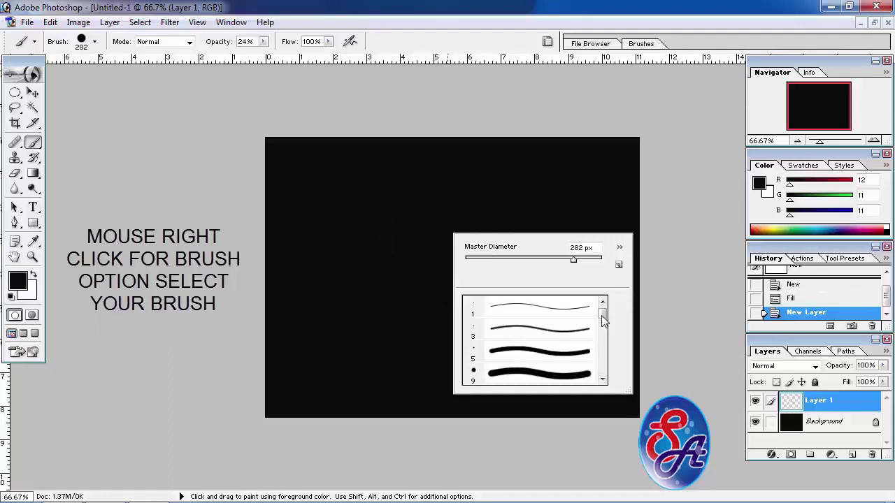
{"action": "left_click_drag", "start_coordinate": [603, 319], "coordinate": [599, 375]}
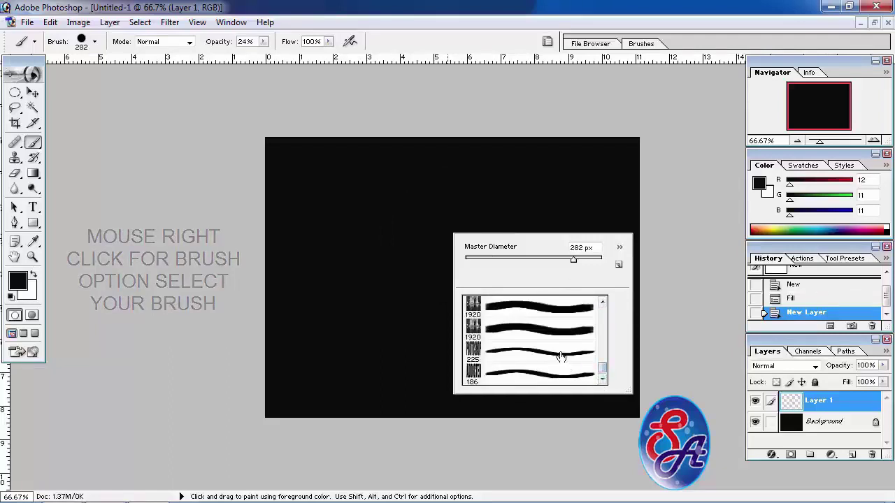
{"action": "left_click", "coordinate": [561, 357]}
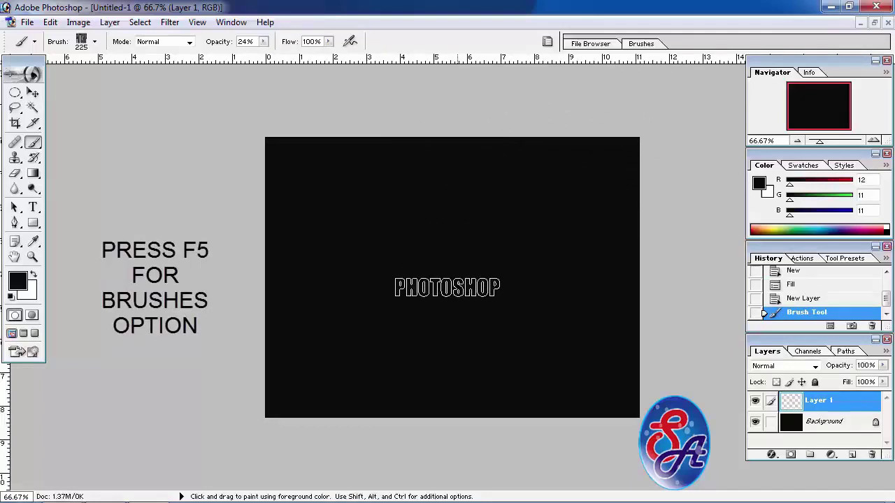
{"action": "key", "text": "F5"}
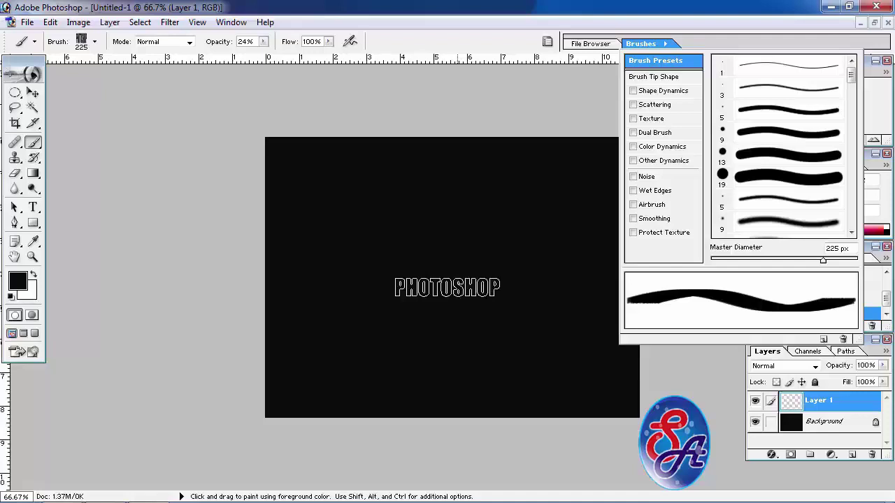
Set brush spacing to 24 and enable Shape Dynamics with 100% size jitter
{"action": "left_click", "coordinate": [658, 76]}
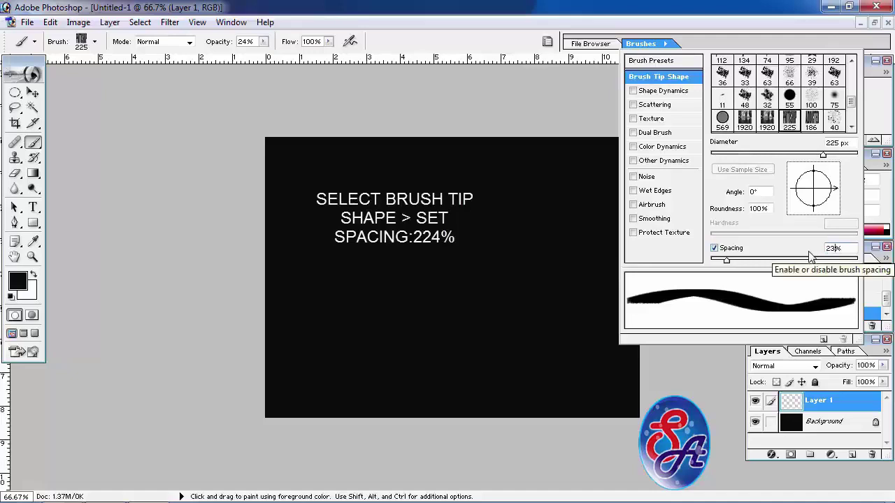
{"action": "key", "text": "BackSpace"}
{"action": "key", "text": "BackSpace"}
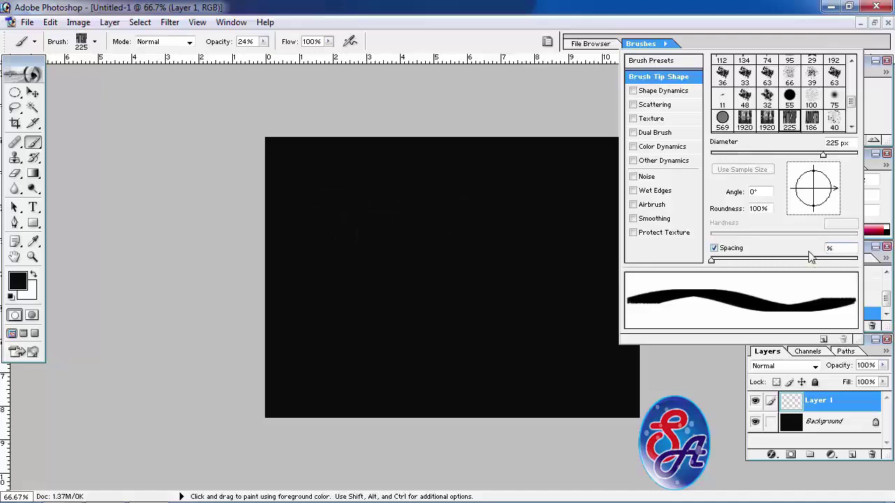
{"action": "type", "text": "24"}
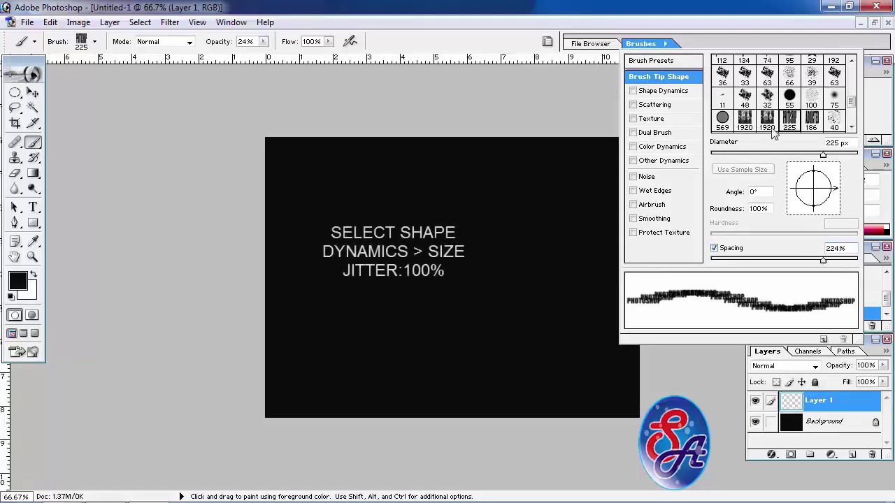
{"action": "left_click", "coordinate": [668, 91]}
{"action": "left_click_drag", "start_coordinate": [711, 69], "coordinate": [858, 70]}
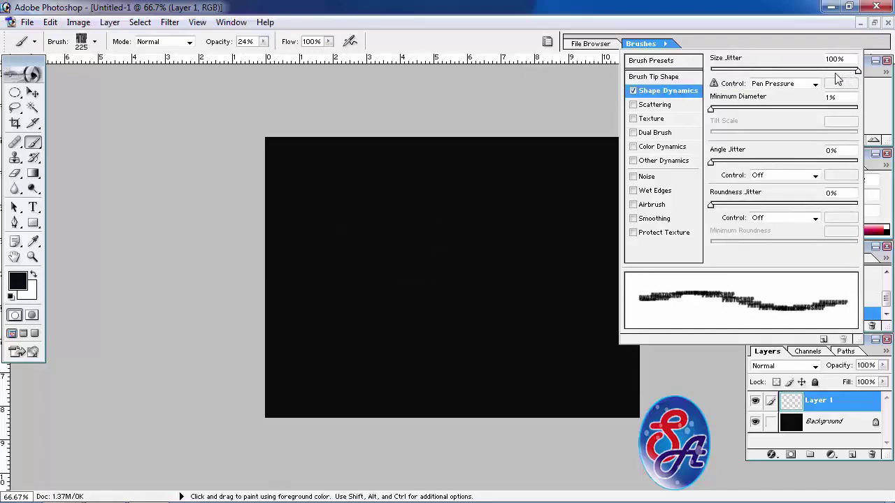
Scatter the brush 200% on both axes with count 2 and enable Other Dynamics
{"action": "left_click", "coordinate": [657, 105]}
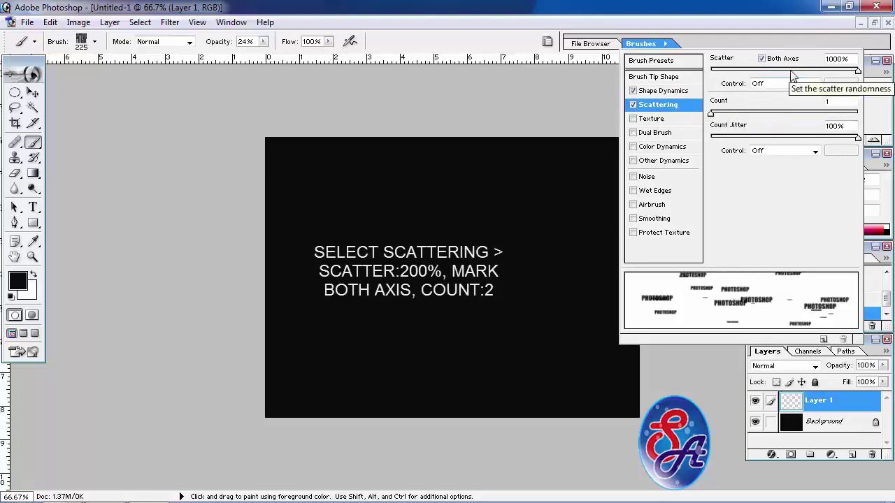
{"action": "left_click_drag", "start_coordinate": [782, 71], "coordinate": [747, 70]}
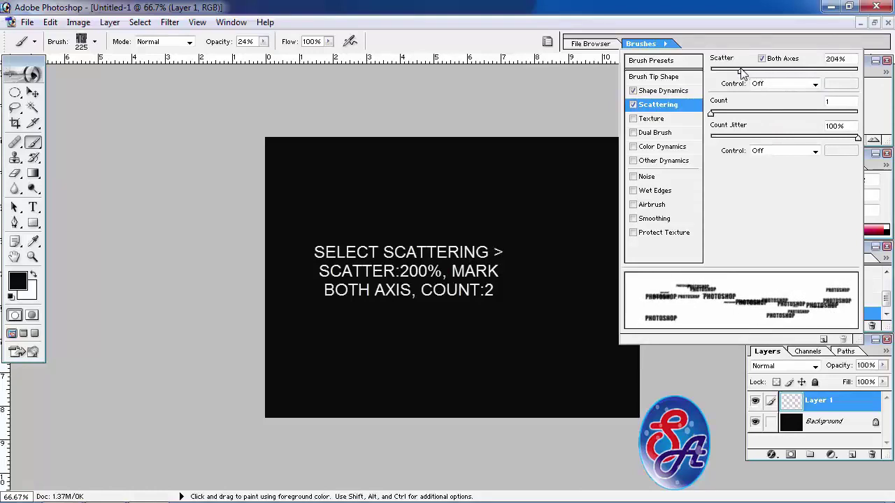
{"action": "left_click_drag", "start_coordinate": [746, 71], "coordinate": [740, 70]}
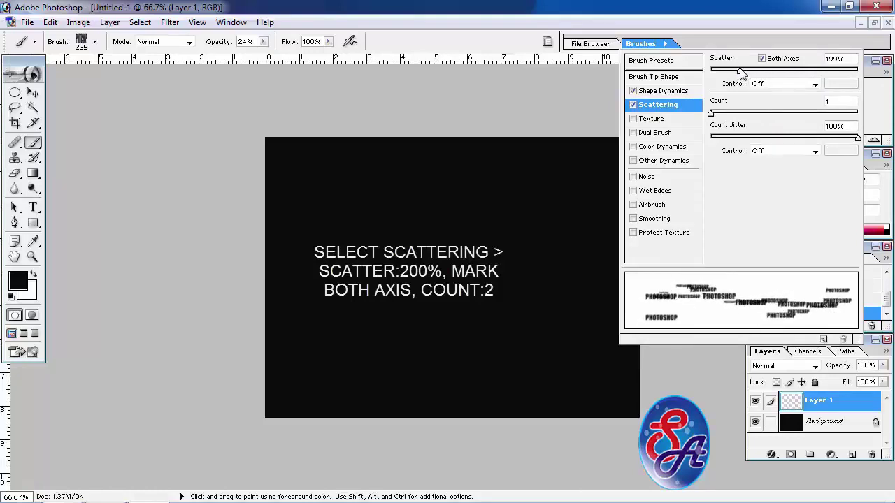
{"action": "type", "text": "2"}
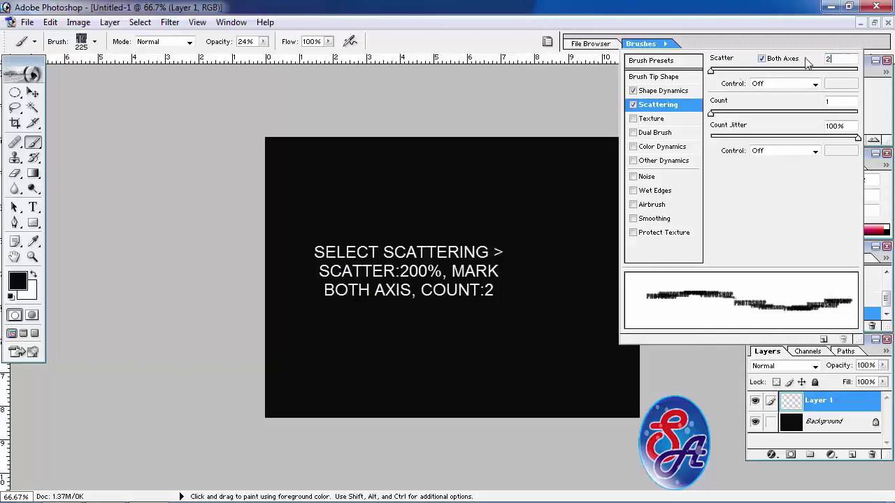
{"action": "type", "text": "00"}
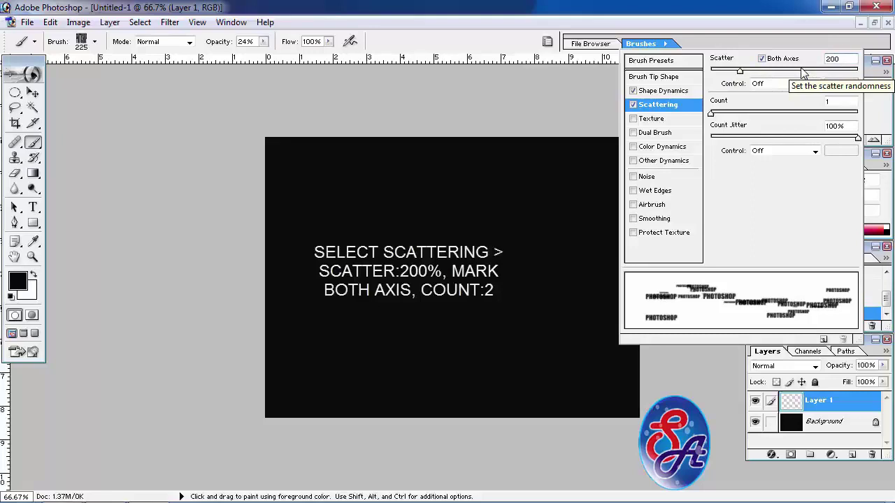
{"action": "left_click", "coordinate": [715, 114]}
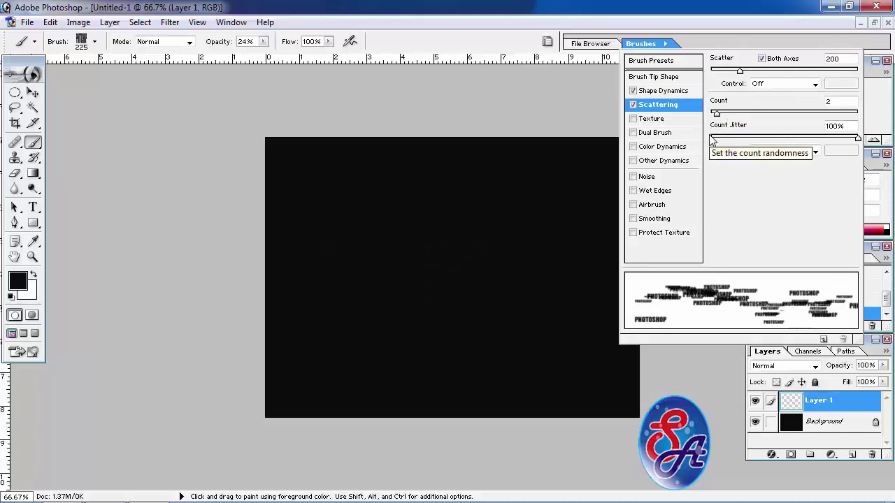
{"action": "left_click", "coordinate": [661, 162]}
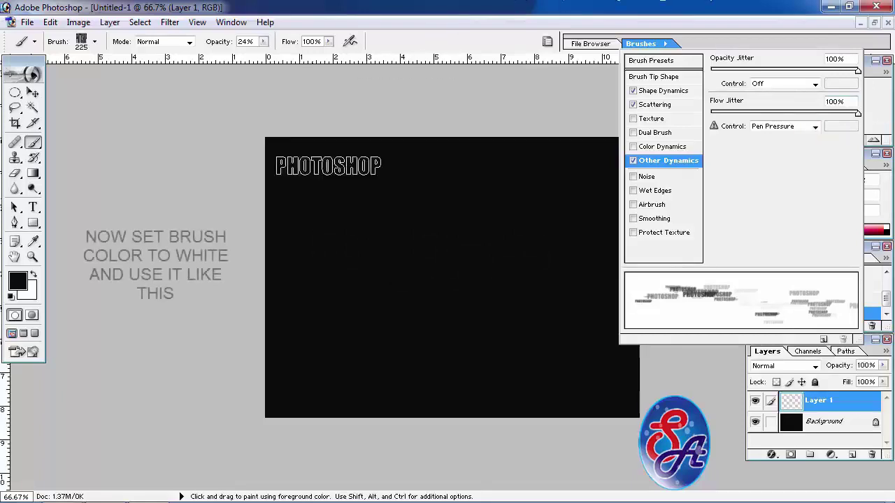
Set white as the painting colour and stamp the first PHOTOSHOP words on the right side
{"action": "left_click", "coordinate": [35, 275]}
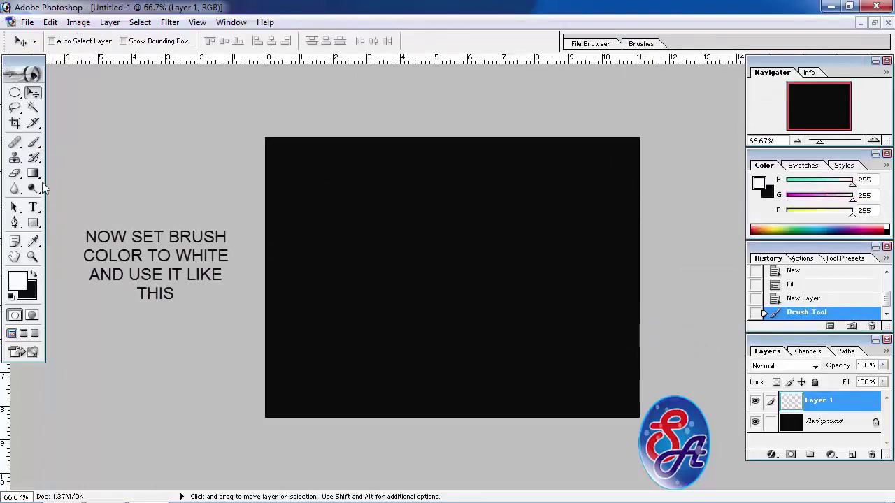
{"action": "left_click", "coordinate": [33, 142]}
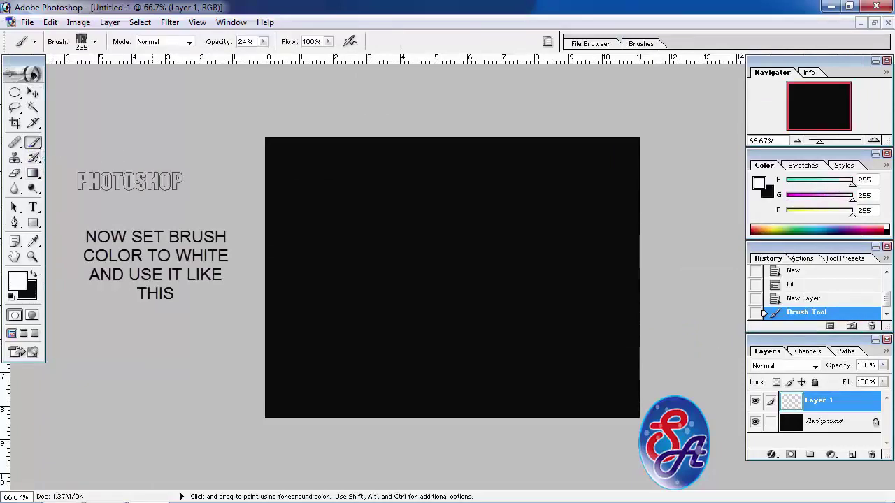
{"action": "left_click_drag", "start_coordinate": [548, 267], "coordinate": [489, 301]}
{"action": "left_click_drag", "start_coordinate": [571, 301], "coordinate": [563, 234]}
{"action": "left_click_drag", "start_coordinate": [508, 203], "coordinate": [564, 276]}
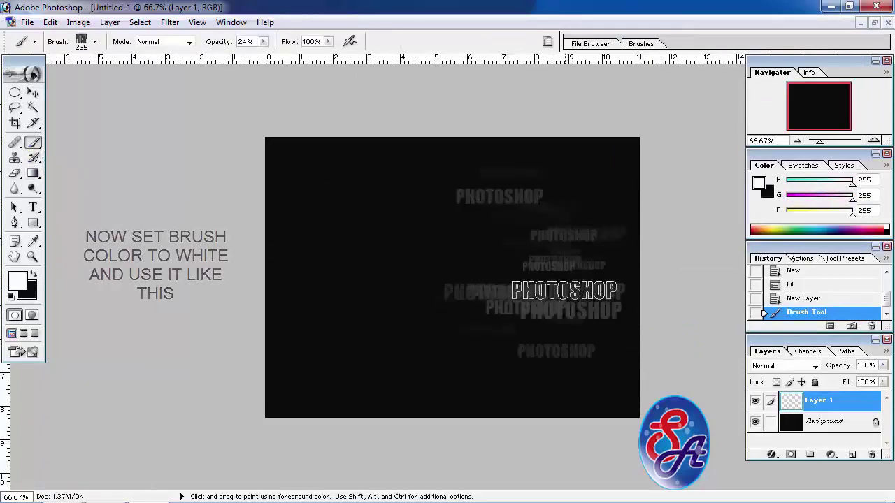
Raise brush opacity to 100% and size to 175, then densely cover the right half and middle
{"action": "key", "text": "0"}
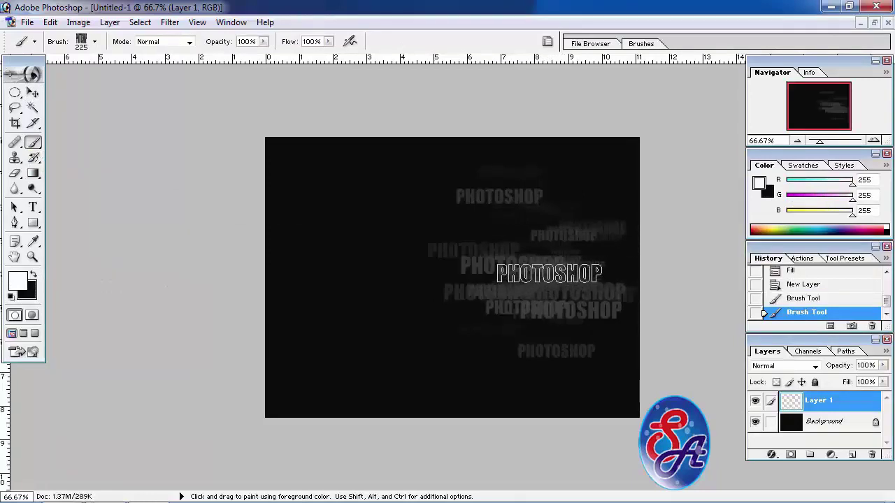
{"action": "key", "text": "bracketleft"}
{"action": "key", "text": "bracketleft"}
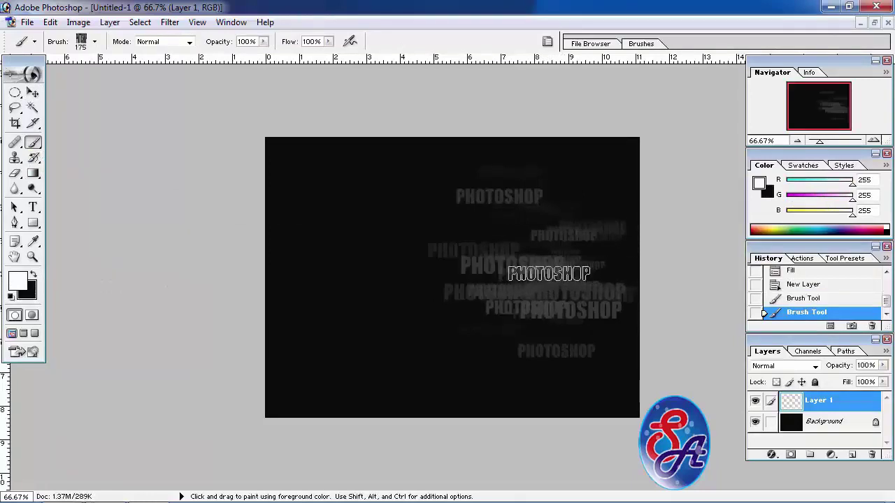
{"action": "mouse_move", "coordinate": [549, 273]}
{"action": "left_mouse_down"}
{"action": "mouse_move", "coordinate": [580, 389]}
{"action": "mouse_move", "coordinate": [614, 166]}
{"action": "mouse_move", "coordinate": [489, 300]}
{"action": "left_mouse_up"}
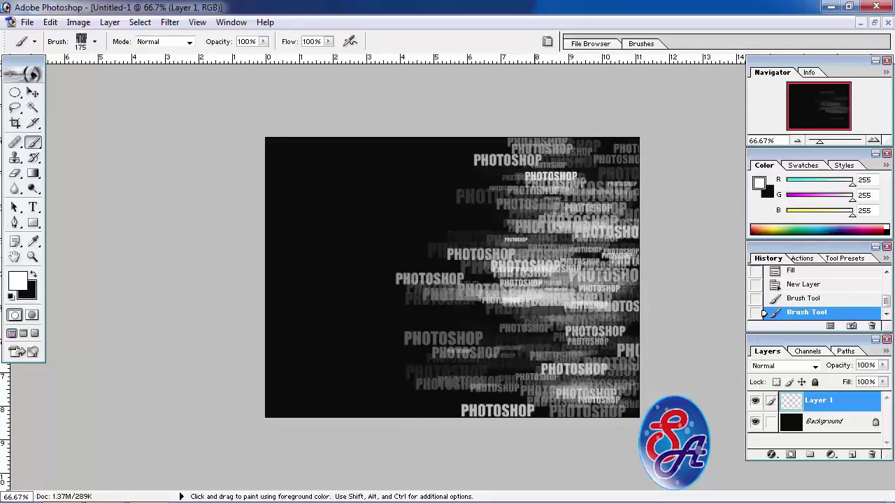
{"action": "mouse_move", "coordinate": [524, 266]}
{"action": "left_mouse_down"}
{"action": "mouse_move", "coordinate": [535, 267]}
{"action": "mouse_move", "coordinate": [570, 165]}
{"action": "mouse_move", "coordinate": [560, 170]}
{"action": "mouse_move", "coordinate": [572, 245]}
{"action": "mouse_move", "coordinate": [614, 171]}
{"action": "mouse_move", "coordinate": [518, 197]}
{"action": "mouse_move", "coordinate": [580, 370]}
{"action": "left_mouse_up"}
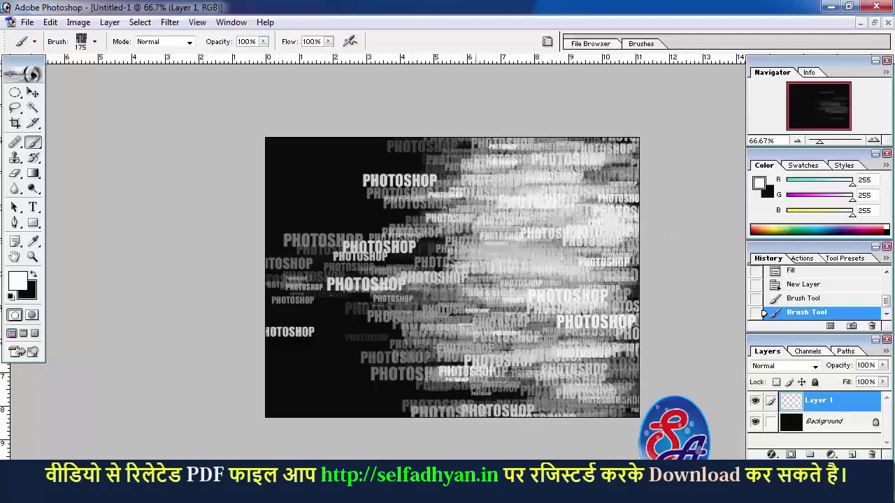
{"action": "left_click_drag", "start_coordinate": [425, 305], "coordinate": [534, 265]}
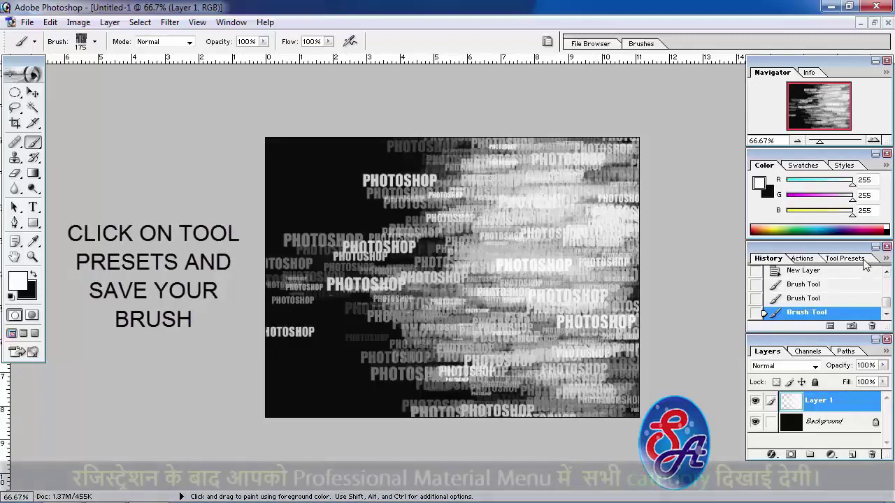
Save the current PHOTOSHOP text brush as a new tool preset
{"action": "left_click", "coordinate": [864, 260]}
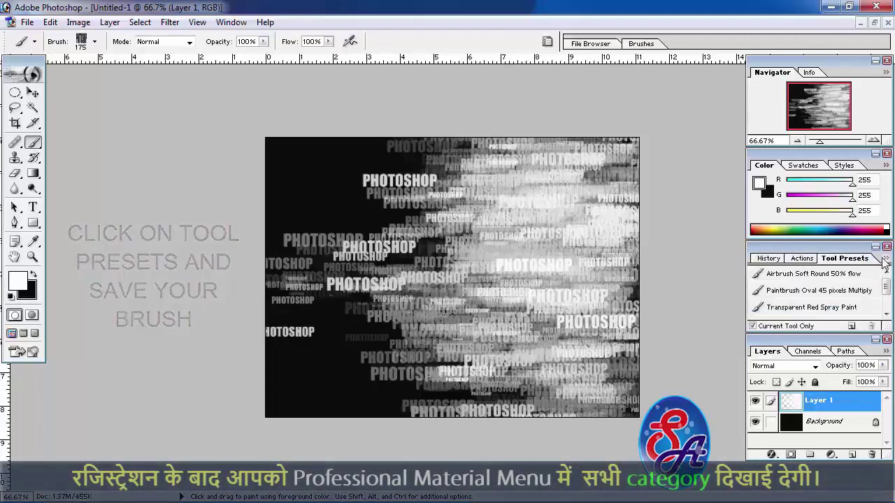
{"action": "left_click", "coordinate": [884, 261]}
{"action": "left_click", "coordinate": [762, 162]}
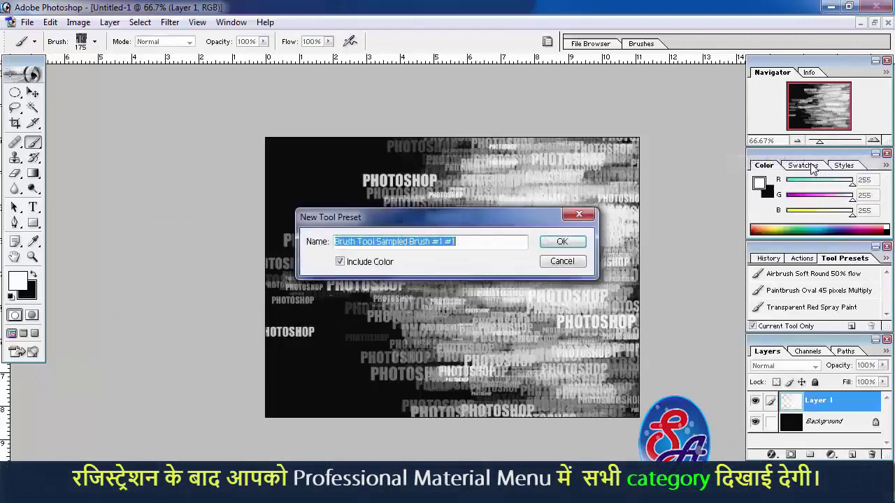
{"action": "left_click", "coordinate": [562, 242]}
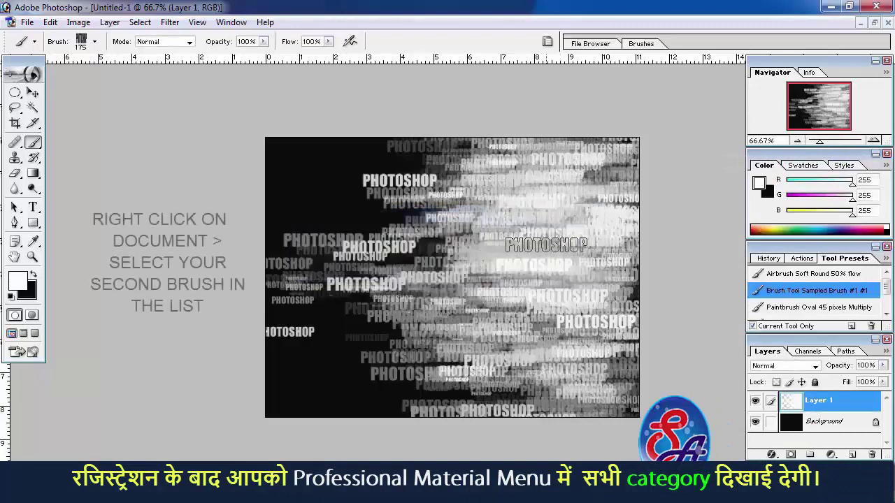
Select the 186 px ADDICTED brush from the on-canvas brush picker
{"action": "right_click", "coordinate": [482, 238]}
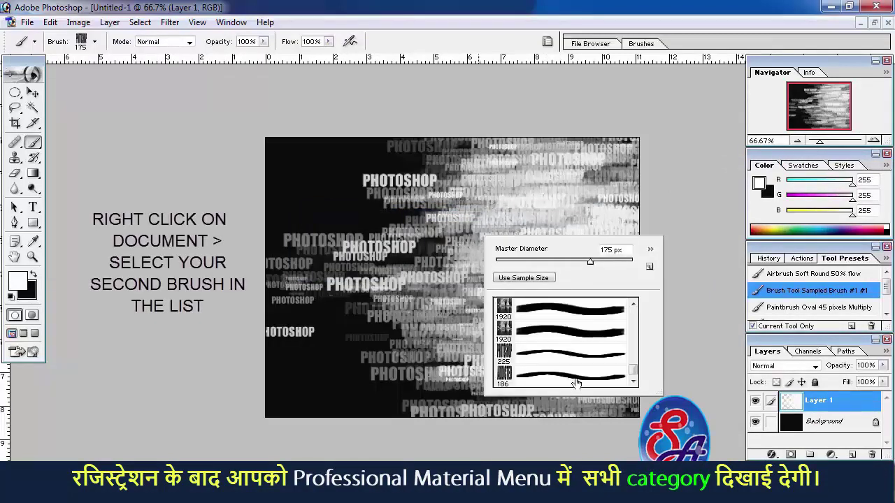
{"action": "left_click", "coordinate": [609, 382]}
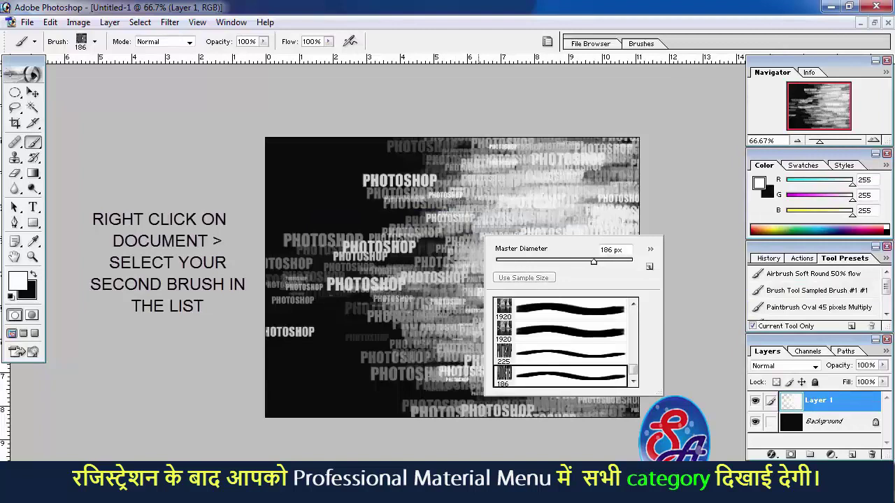
{"action": "key", "text": "Return"}
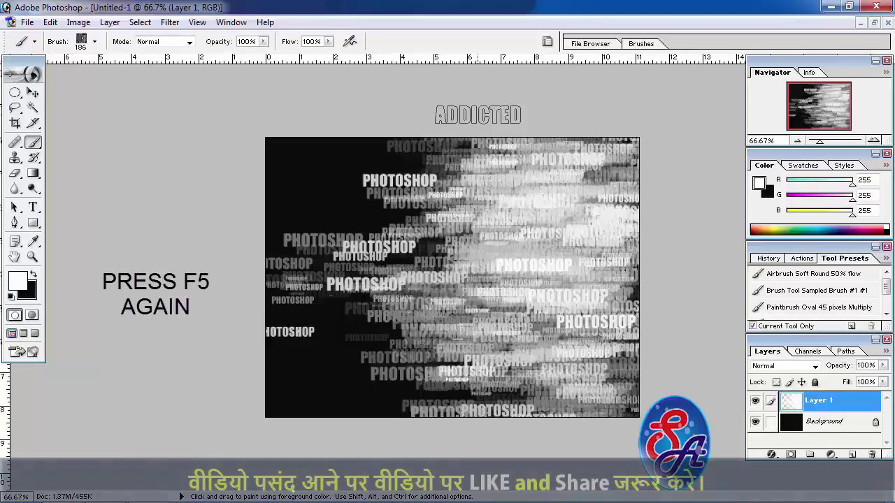
Set the ADDICTED brush tip spacing to 224% in the brush settings
{"action": "key", "text": "F5"}
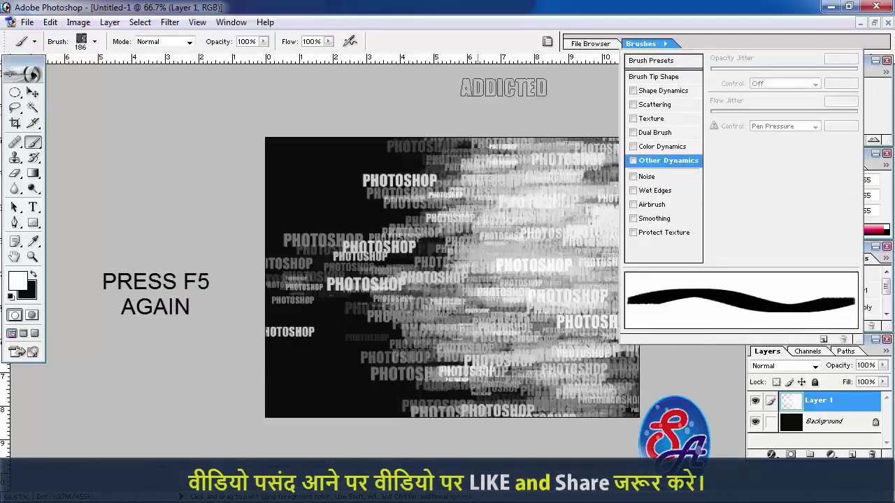
{"action": "left_click", "coordinate": [657, 77]}
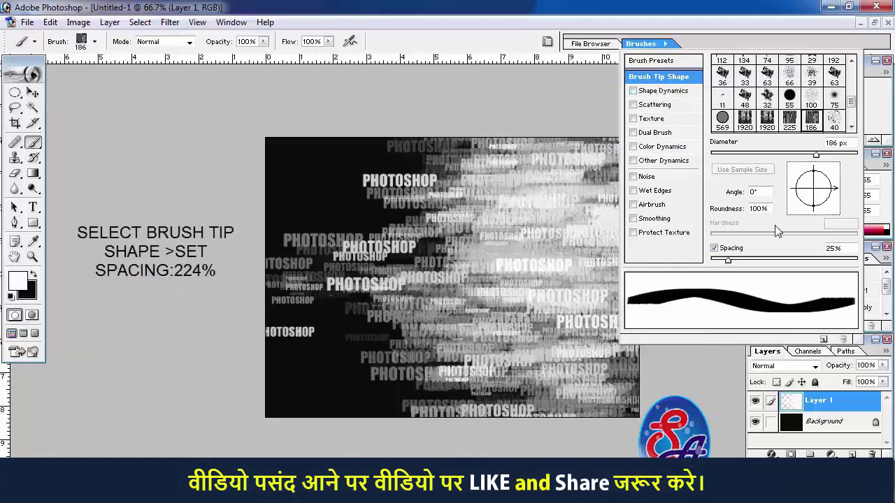
{"action": "double_click", "coordinate": [846, 248]}
{"action": "type", "text": "224"}
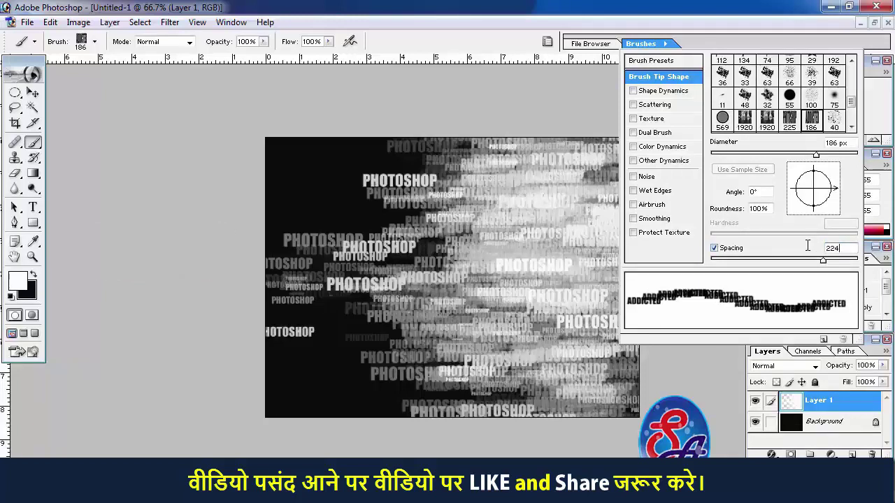
Enable size jitter, 400% scatter on both axes with count 1, and opacity/flow jitter
{"action": "left_click", "coordinate": [670, 91]}
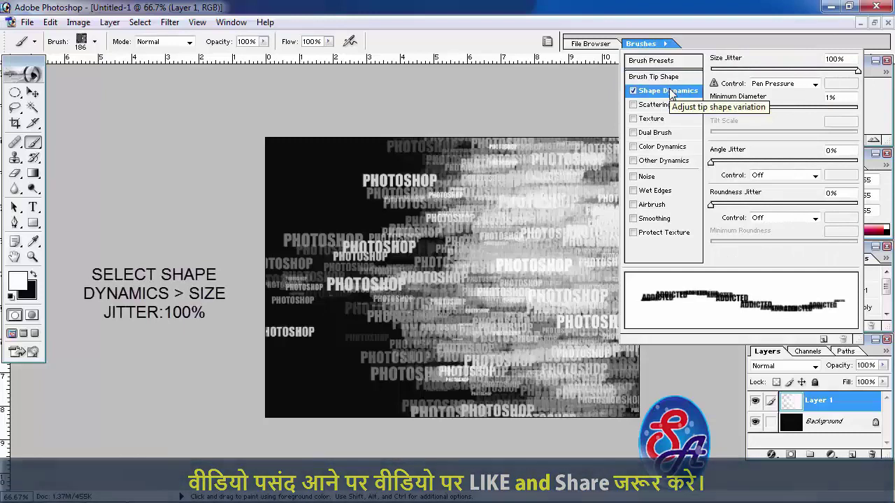
{"action": "left_click", "coordinate": [692, 104]}
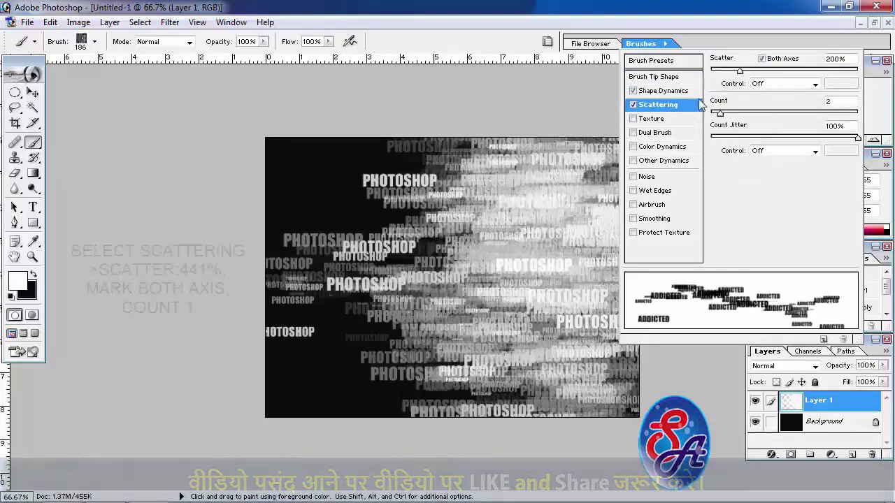
{"action": "left_click", "coordinate": [843, 59]}
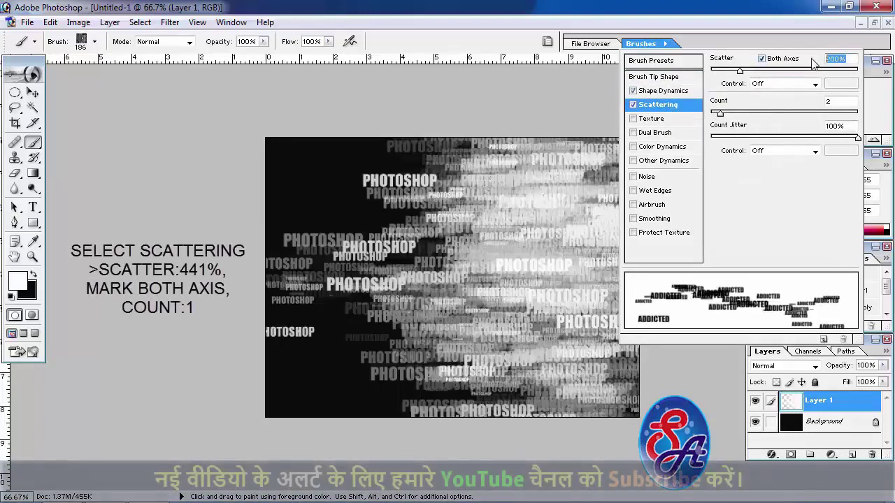
{"action": "type", "text": "40"}
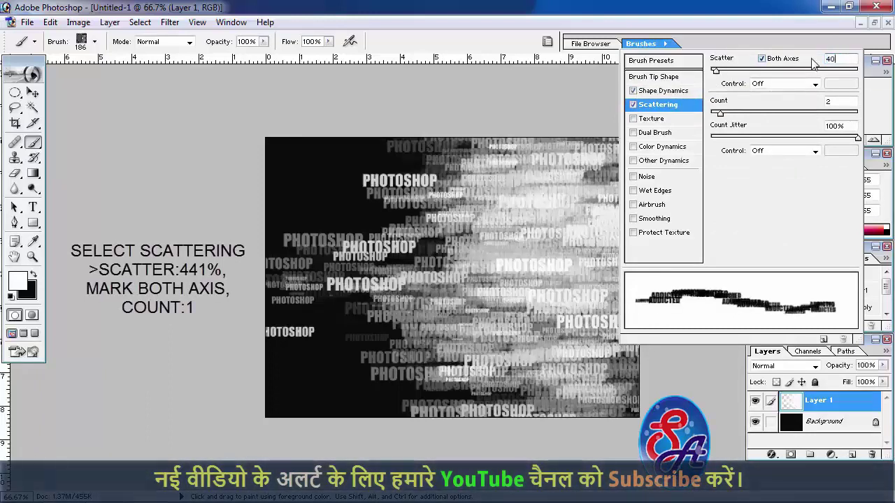
{"action": "type", "text": "0"}
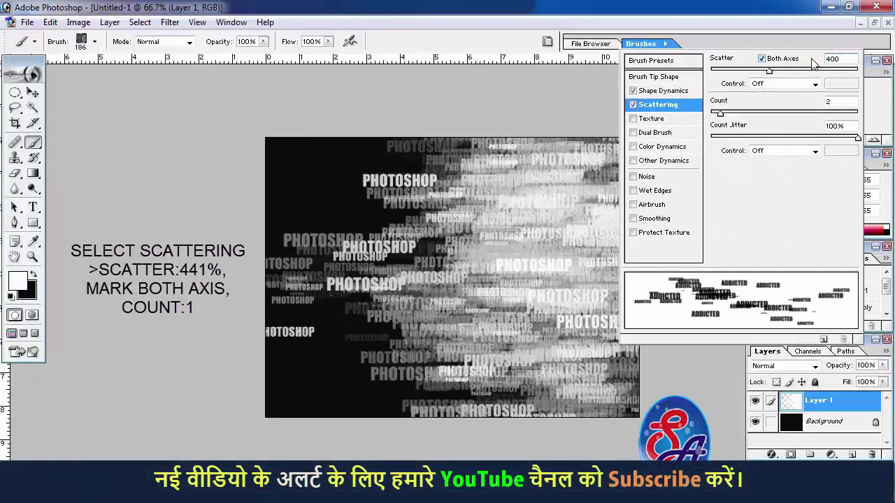
{"action": "left_click", "coordinate": [711, 115]}
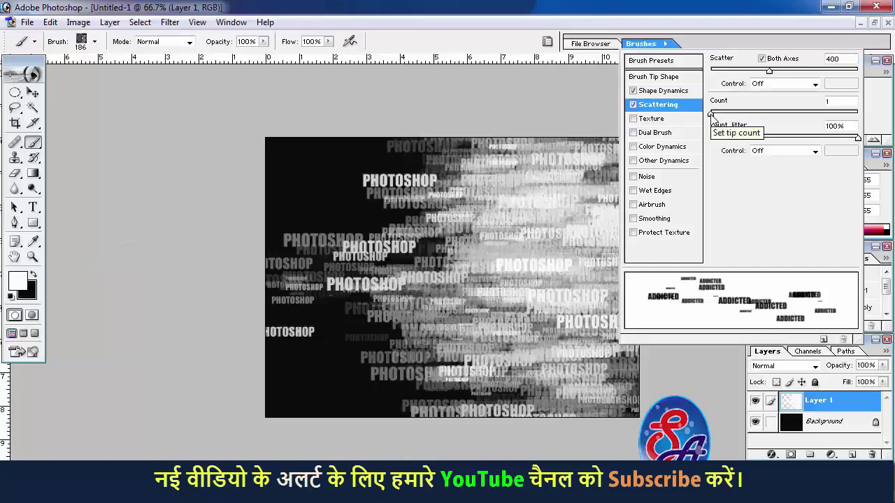
{"action": "left_click", "coordinate": [661, 160]}
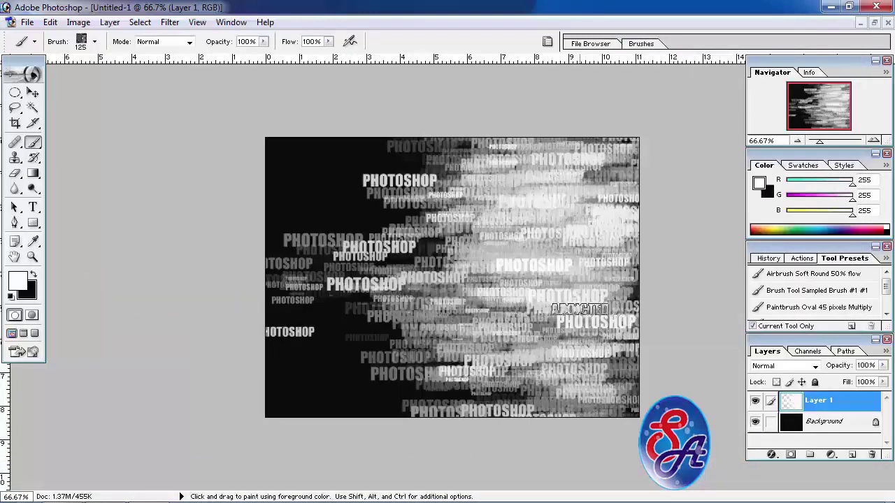
Stamp scattered white ADDICTED lettering across the middle, right and bottom-right of the canvas
{"action": "left_click", "coordinate": [497, 399]}
{"action": "left_click", "coordinate": [419, 317]}
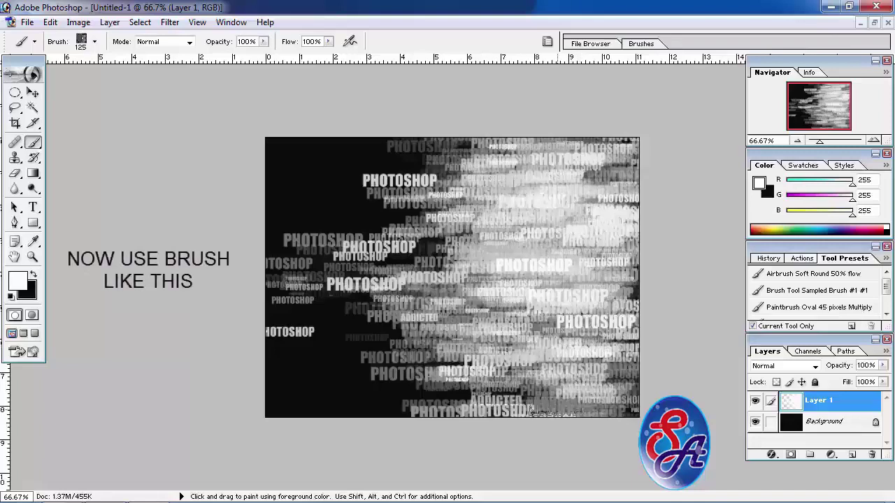
{"action": "left_click", "coordinate": [426, 241]}
{"action": "mouse_move", "coordinate": [650, 148]}
{"action": "left_mouse_down"}
{"action": "mouse_move", "coordinate": [252, 289]}
{"action": "mouse_move", "coordinate": [506, 247]}
{"action": "left_mouse_up"}
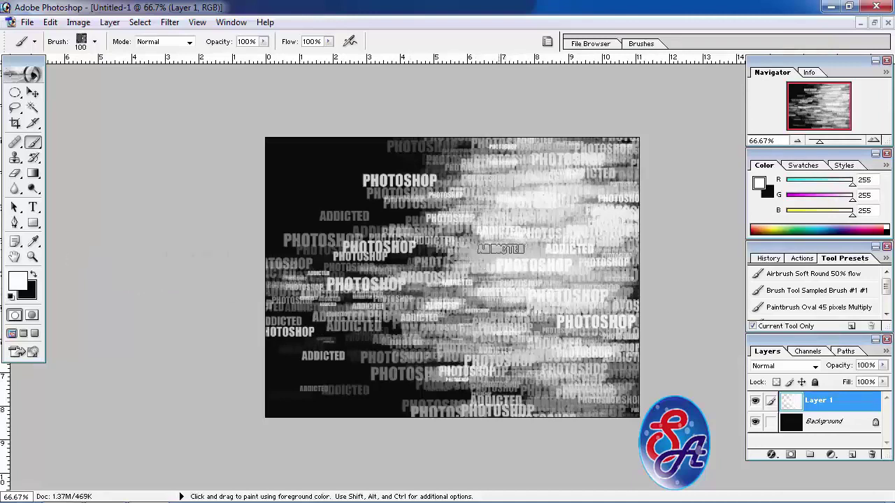
{"action": "left_click_drag", "start_coordinate": [479, 296], "coordinate": [430, 165]}
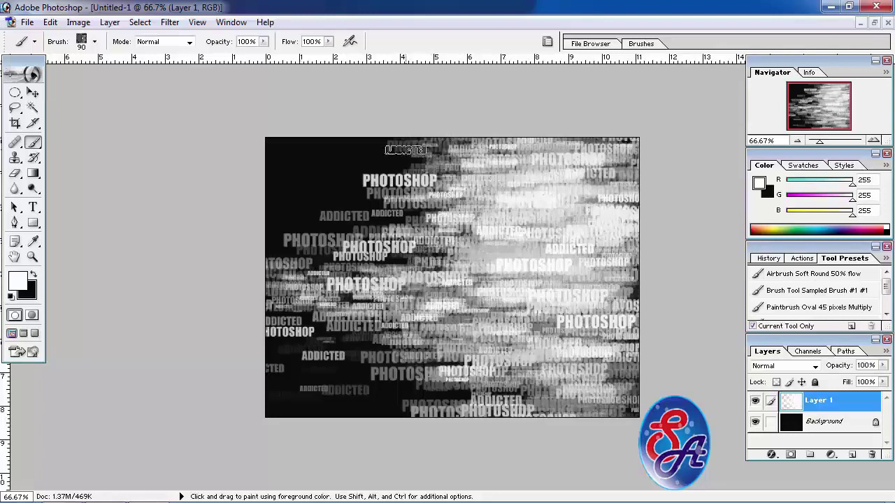
{"action": "left_click_drag", "start_coordinate": [624, 160], "coordinate": [631, 409]}
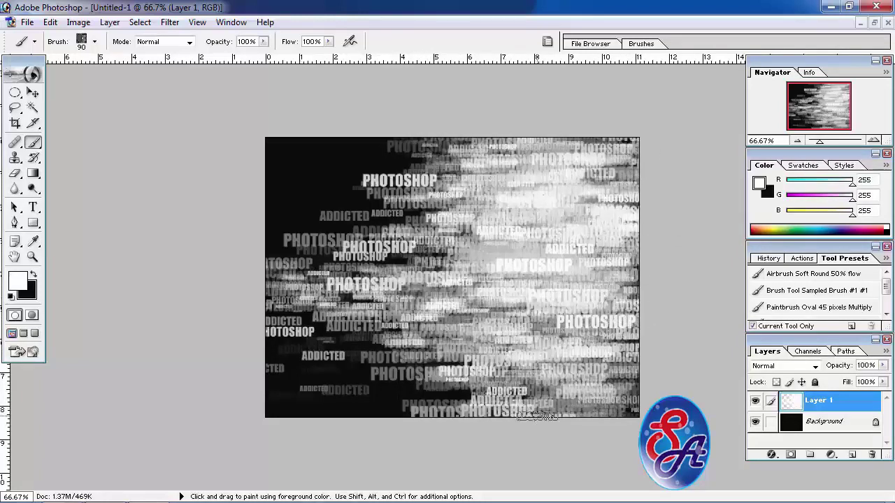
{"action": "mouse_move", "coordinate": [537, 416]}
{"action": "left_mouse_down"}
{"action": "mouse_move", "coordinate": [499, 297]}
{"action": "mouse_move", "coordinate": [267, 296]}
{"action": "mouse_move", "coordinate": [435, 223]}
{"action": "mouse_move", "coordinate": [401, 348]}
{"action": "left_mouse_up"}
{"action": "left_click_drag", "start_coordinate": [524, 243], "coordinate": [517, 397]}
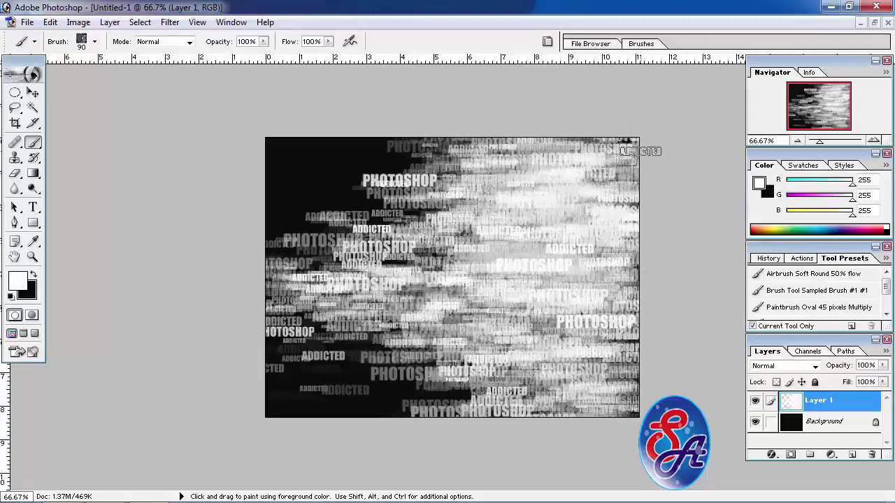
{"action": "mouse_move", "coordinate": [640, 151]}
{"action": "left_mouse_down"}
{"action": "mouse_move", "coordinate": [612, 255]}
{"action": "mouse_move", "coordinate": [526, 314]}
{"action": "left_mouse_up"}
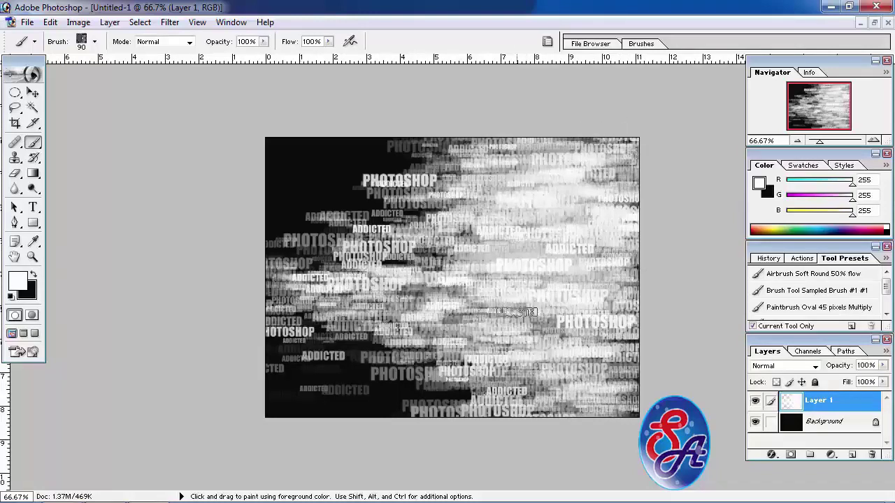
{"action": "left_click_drag", "start_coordinate": [427, 279], "coordinate": [427, 282]}
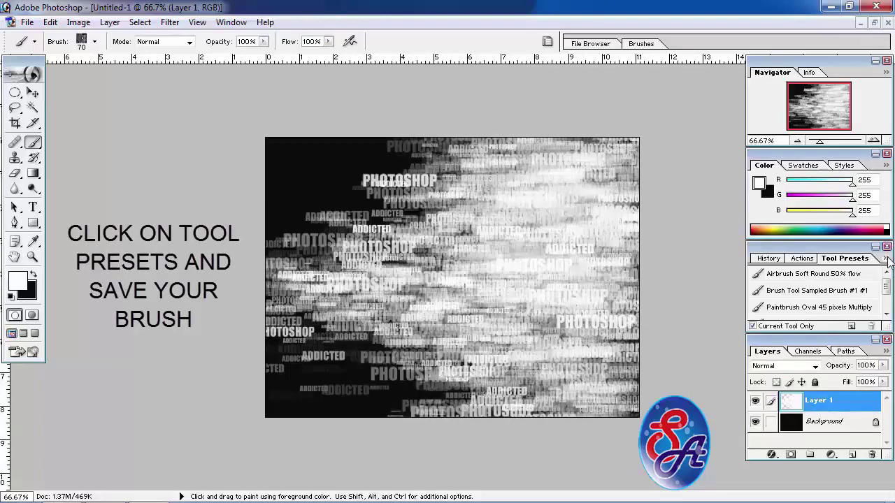
Save the ADDICTED brush as tool preset 'Brush Tool Sampled Brush #2 #1'
{"action": "left_click", "coordinate": [885, 258]}
{"action": "left_click", "coordinate": [821, 163]}
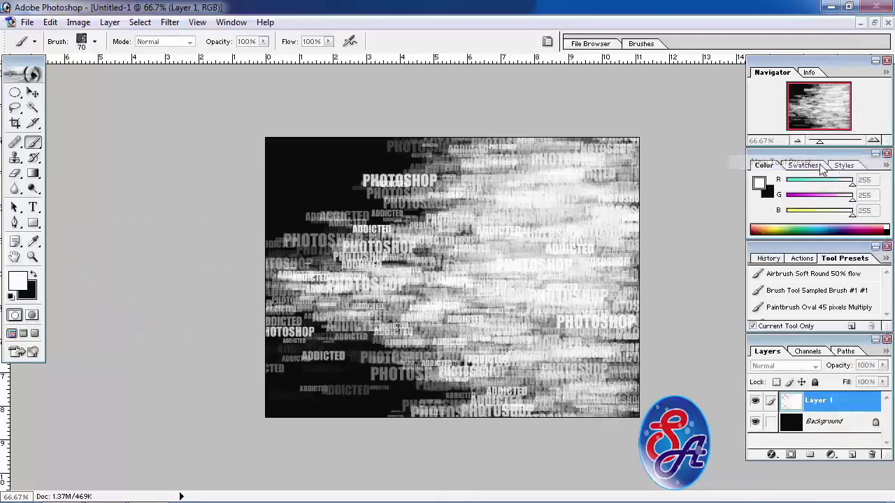
{"action": "left_click", "coordinate": [583, 243]}
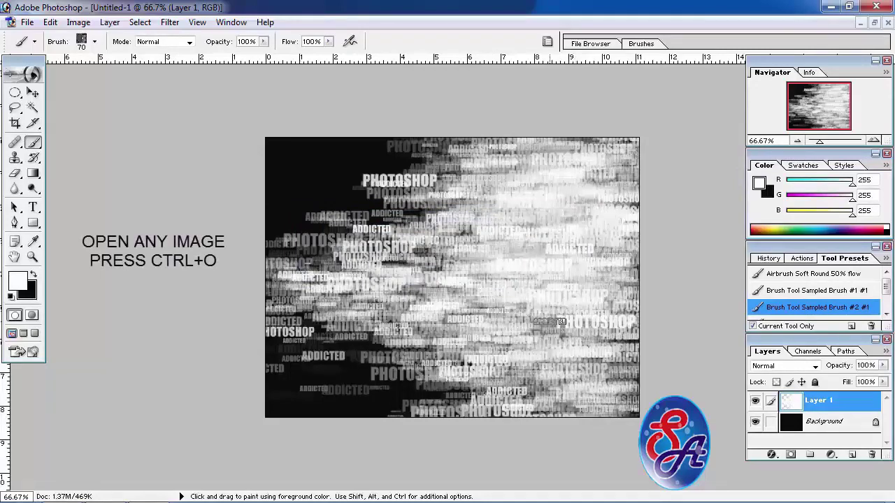
{"action": "key", "text": "ctrl"}
Open portrait image 2.jpg from Local Disk (G:) > Wallpaper Latest
{"action": "key", "text": "ctrl+o"}
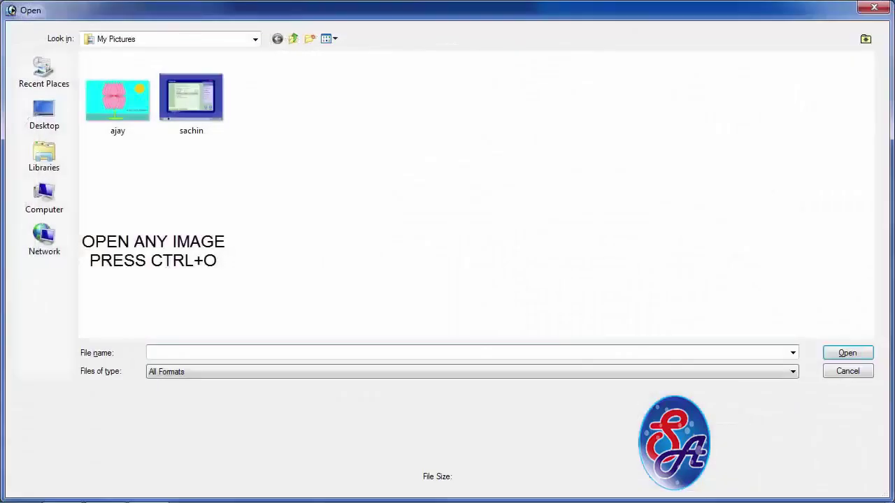
{"action": "left_click", "coordinate": [59, 209]}
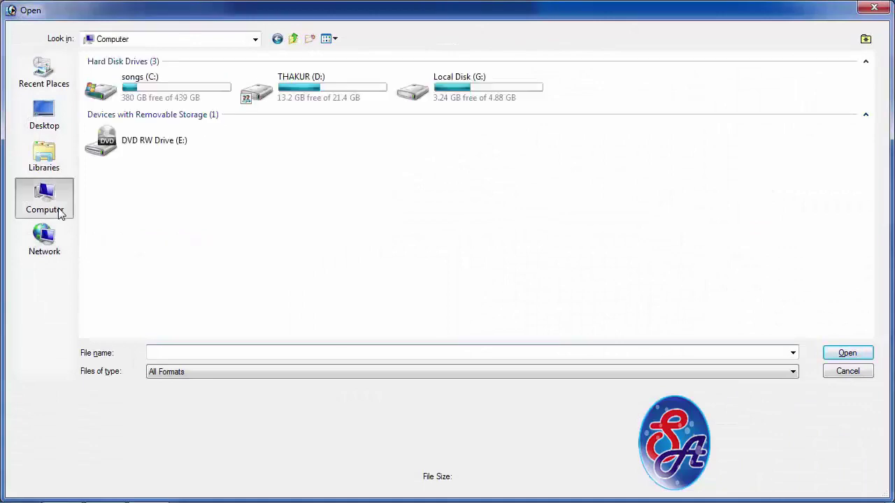
{"action": "double_click", "coordinate": [489, 98]}
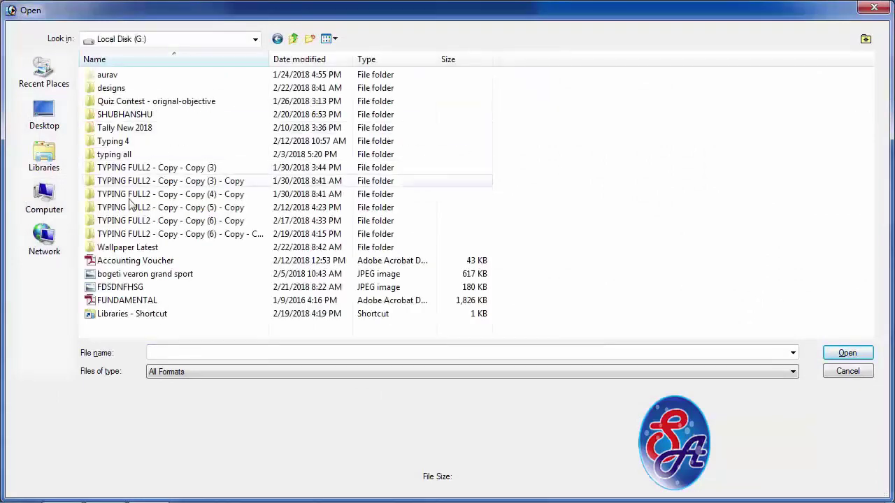
{"action": "double_click", "coordinate": [143, 252]}
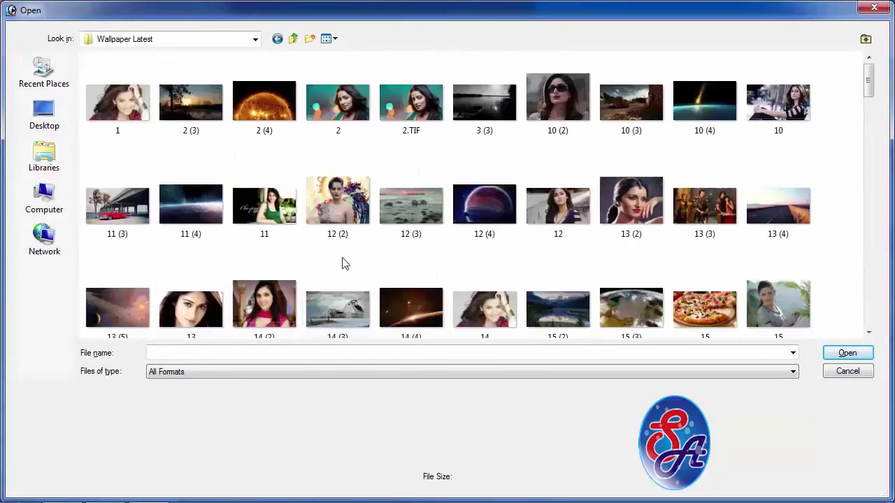
{"action": "left_click", "coordinate": [485, 125]}
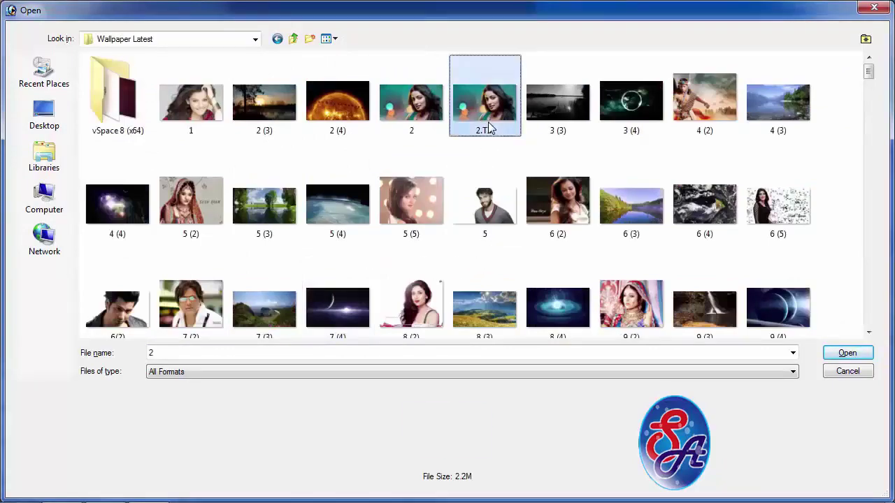
{"action": "left_click", "coordinate": [439, 123]}
{"action": "double_click", "coordinate": [441, 123]}
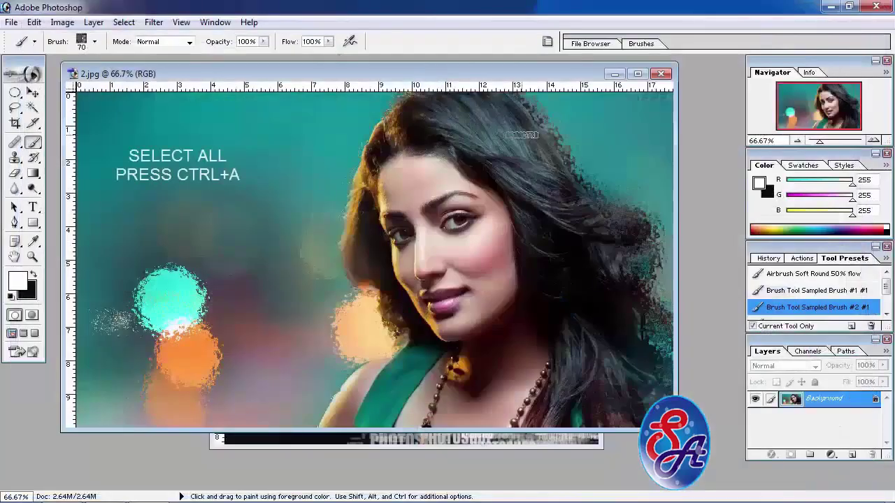
Copy the whole 2.jpg portrait, paste it into Untitled-1 as Layer 2, and maximize that window
{"action": "key", "text": "ctrl"}
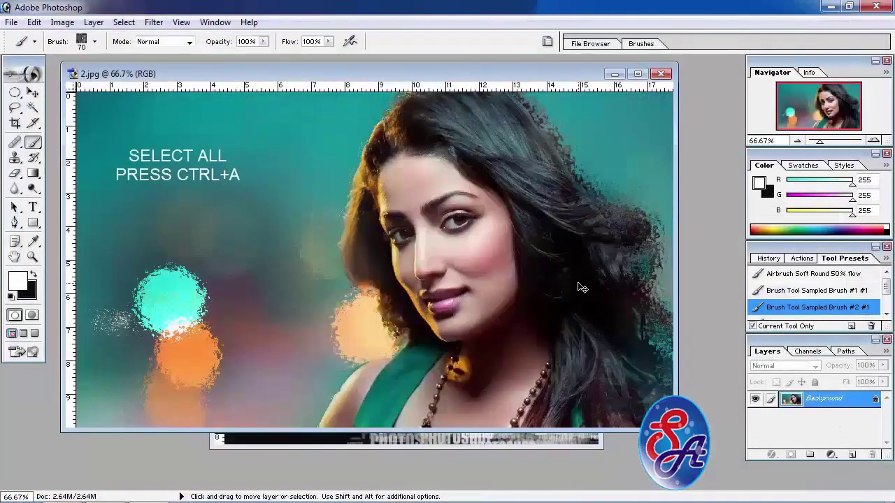
{"action": "key", "text": "ctrl+a"}
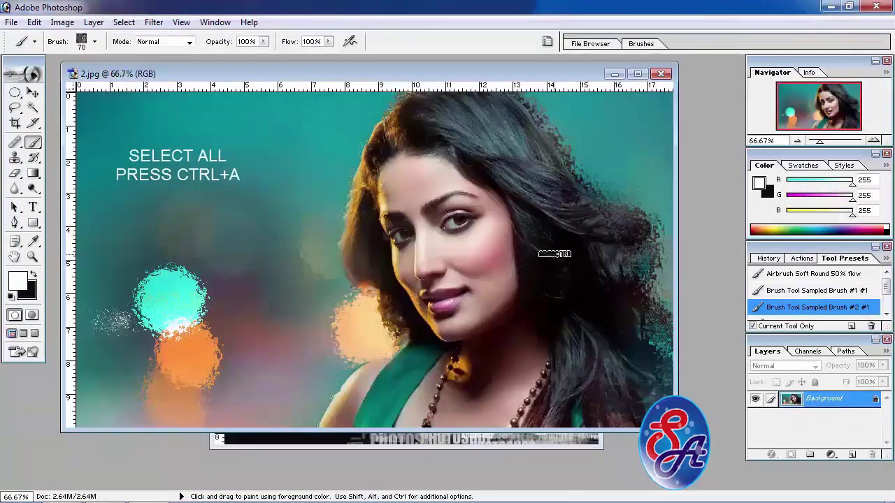
{"action": "key", "text": "ctrl+a"}
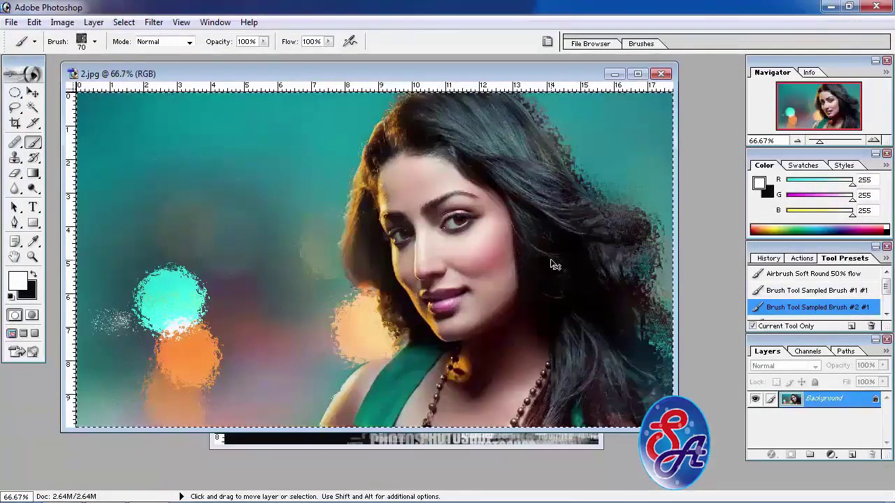
{"action": "key", "text": "ctrl+c"}
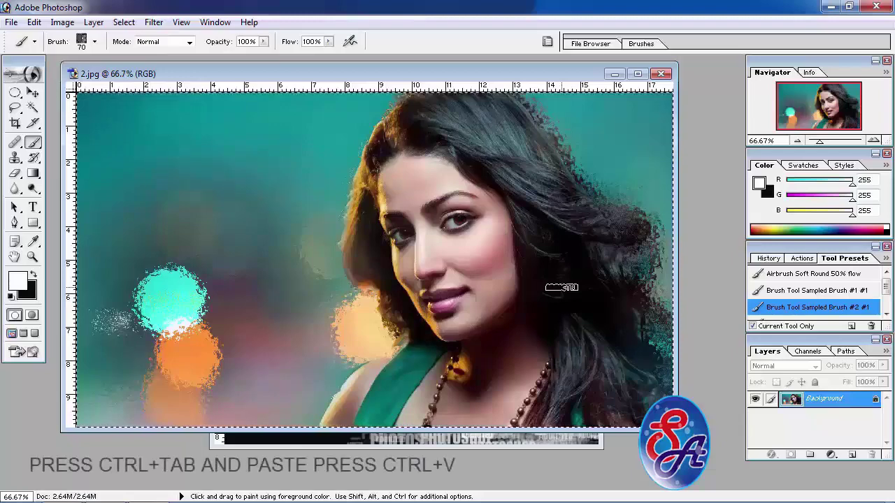
{"action": "key", "text": "ctrl+Tab"}
{"action": "key", "text": "ctrl+v"}
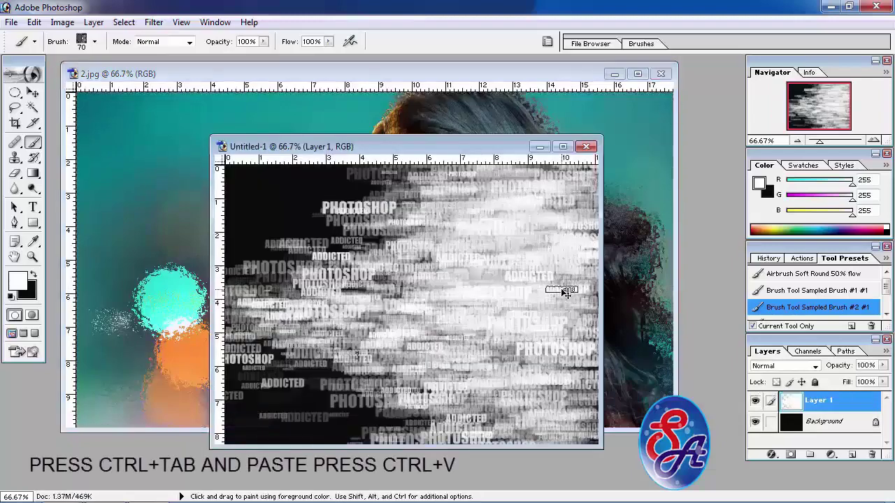
{"action": "left_click", "coordinate": [564, 147]}
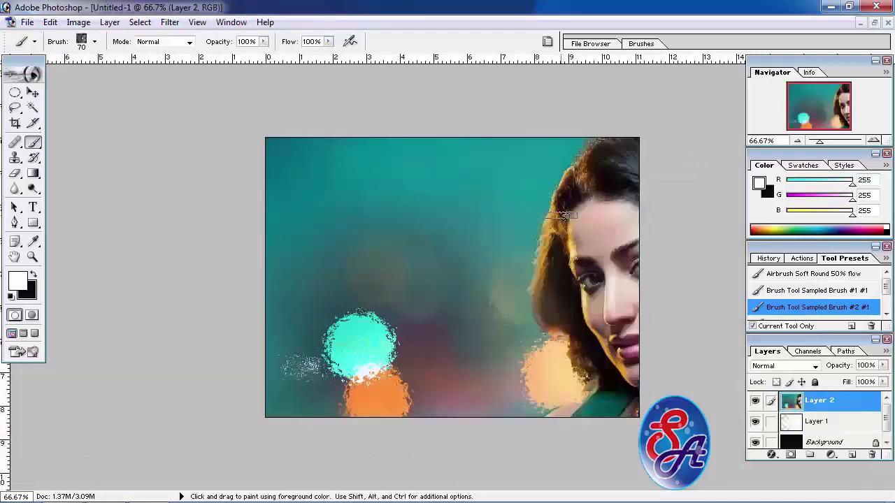
Scale the pasted portrait to 84.1% and shift it up-left so the face sits centre-right
{"action": "key", "text": "ctrl"}
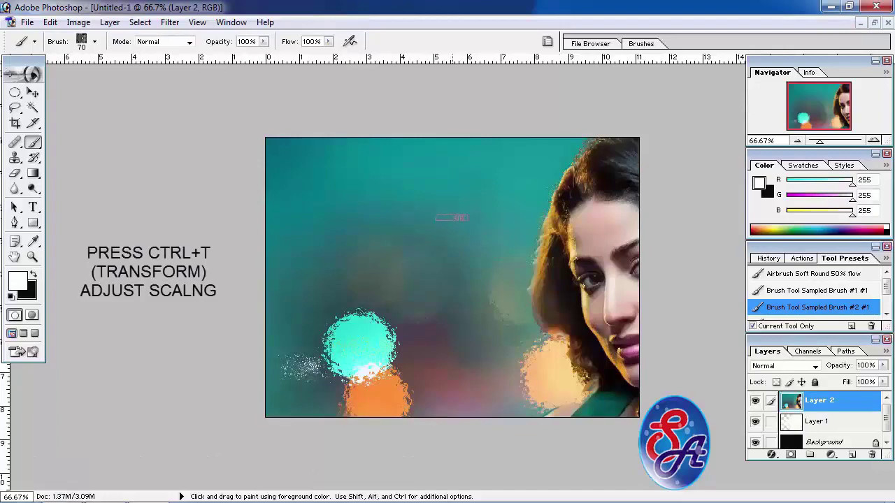
{"action": "key", "text": "ctrl"}
{"action": "key", "text": "ctrl+t"}
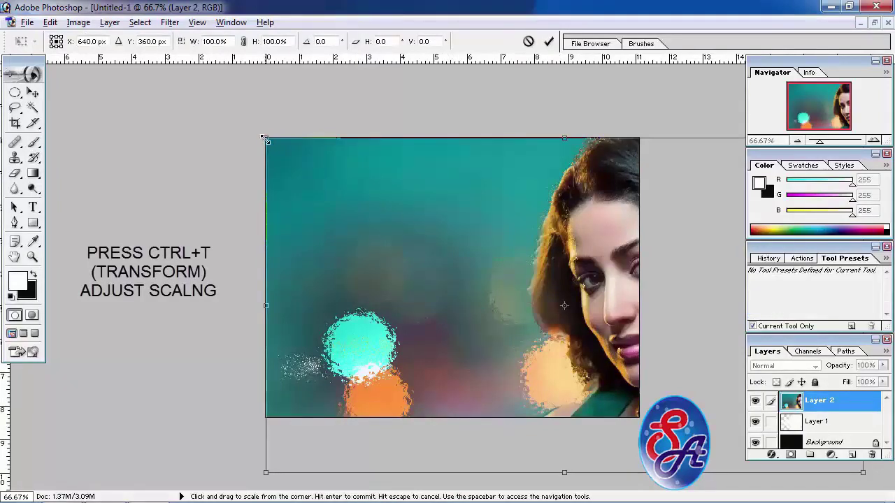
{"action": "left_click_drag", "start_coordinate": [265, 138], "coordinate": [314, 169]}
{"action": "left_click_drag", "start_coordinate": [448, 312], "coordinate": [352, 290]}
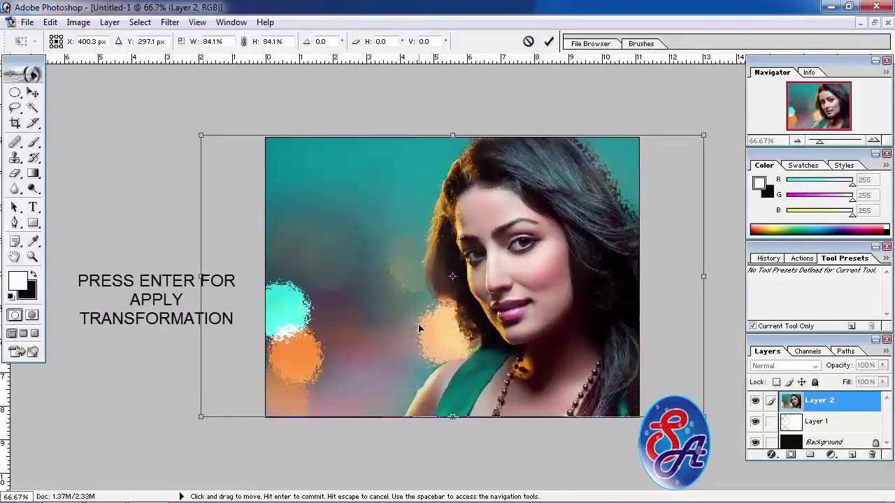
{"action": "key", "text": "Return"}
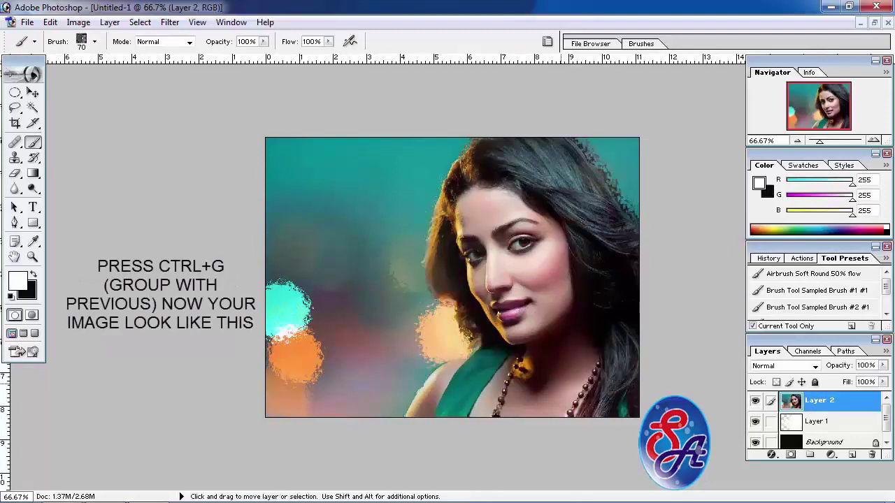
Clip Layer 2's portrait to Layer 1 with Ctrl+G and make Layer 1 active
{"action": "key", "text": "ctrl+g"}
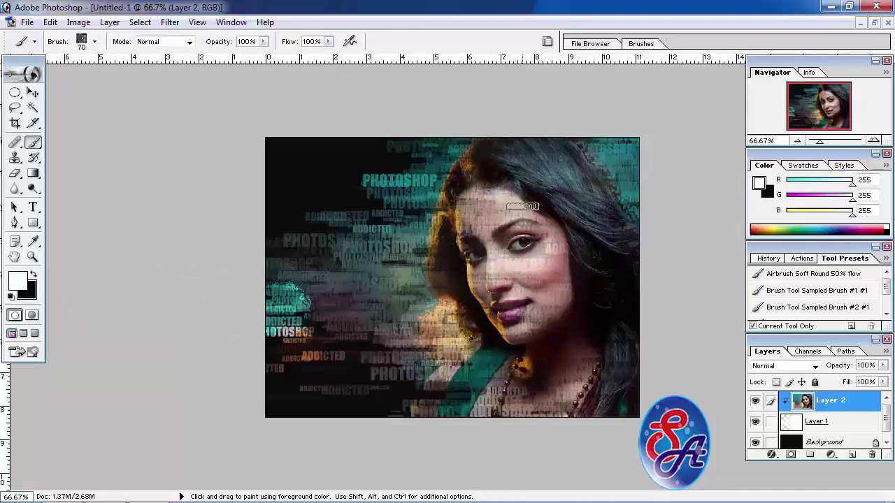
{"action": "left_click", "coordinate": [817, 422]}
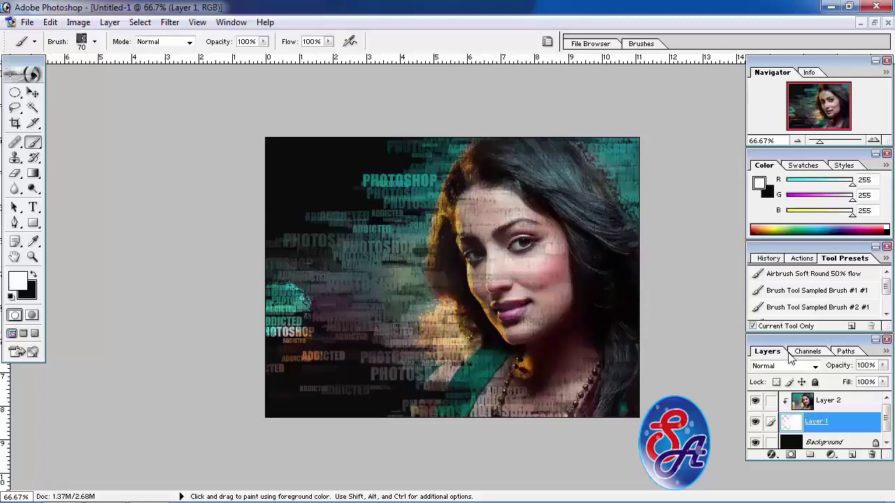
Load the 'Brush Tool Sampled Brush #1 #1' preset and reduce its size from 175 to 100
{"action": "left_click", "coordinate": [848, 291]}
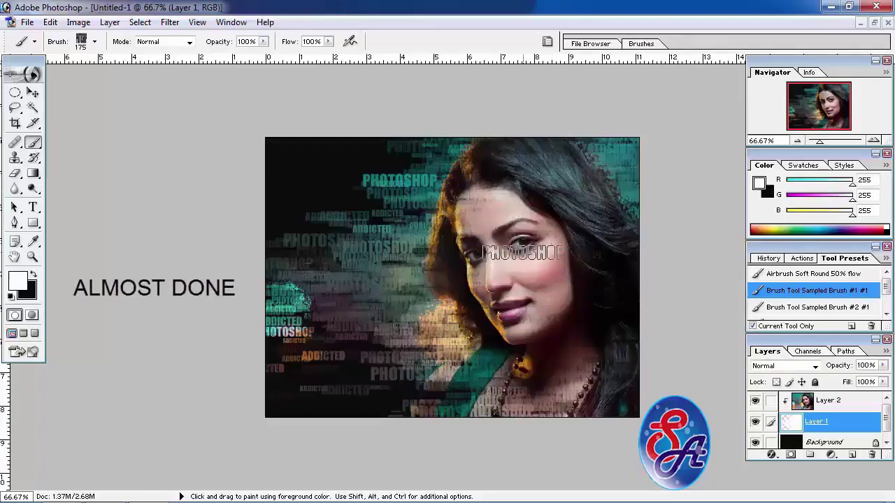
{"action": "key", "text": "bracketleft"}
{"action": "key", "text": "bracketleft"}
{"action": "key", "text": "bracketleft"}
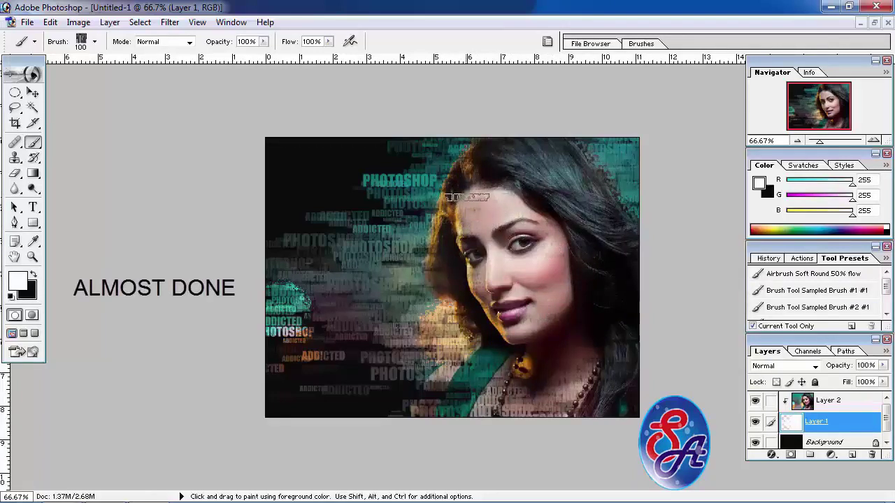